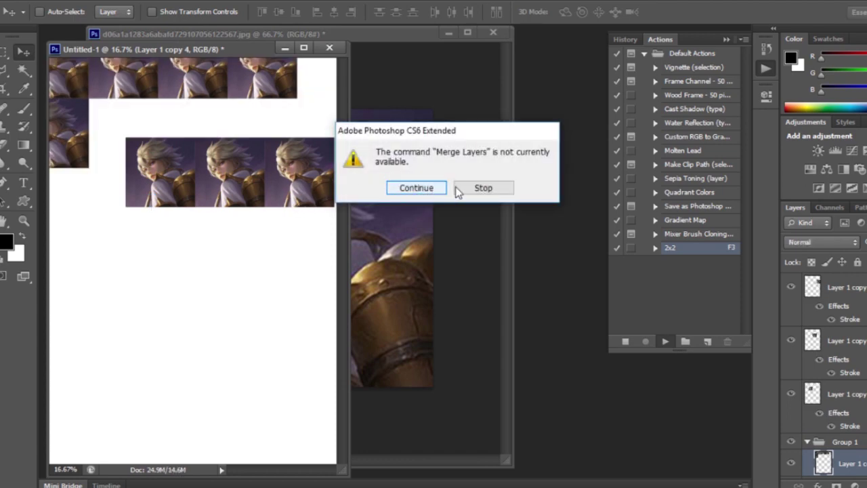
Stop the failing 2x2 action at the 'Merge Layers is not currently available' alert.
left_click(501, 190)
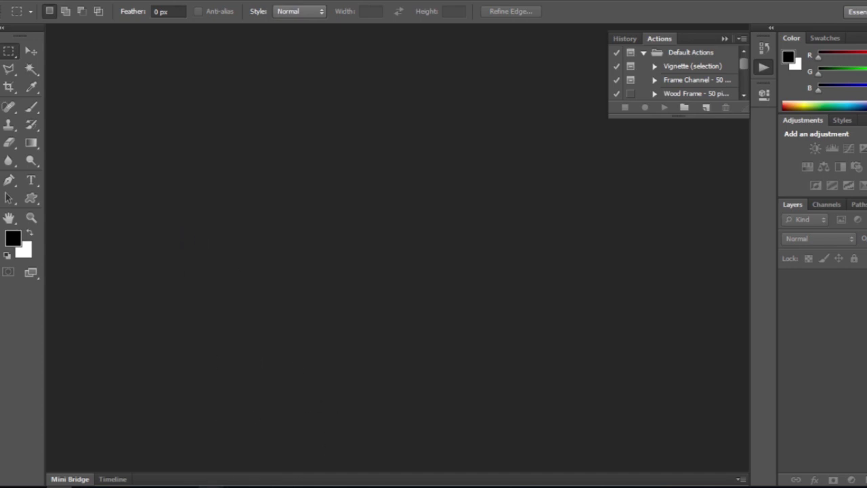
Open the purple d06a1a… hero image from the Pictures folder in Photoshop.
left_click(162, 444)
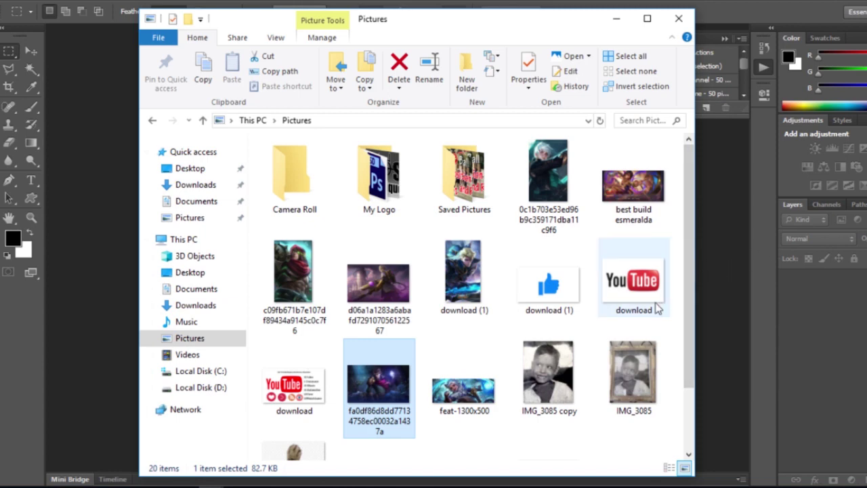
left_click(376, 285)
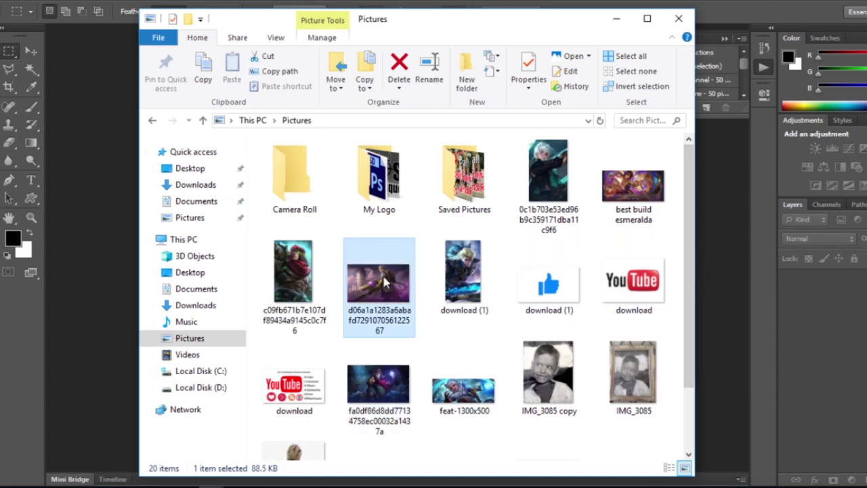
left_click(721, 266)
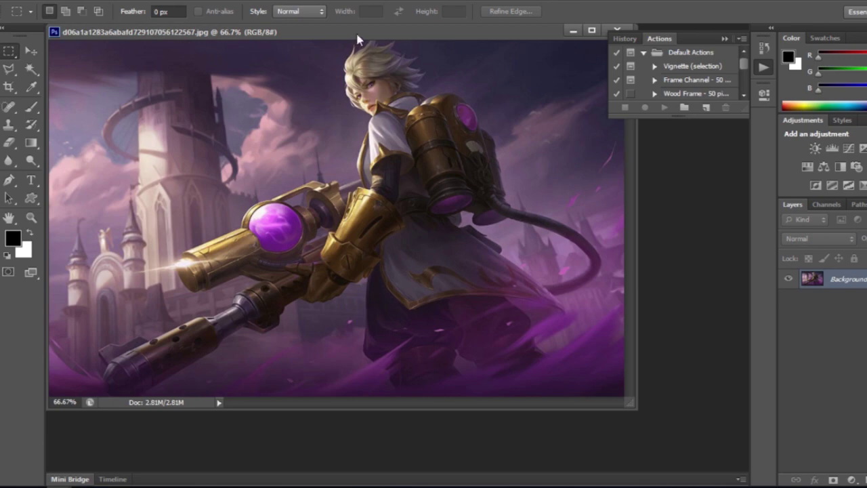
left_click_drag(355, 31, 353, 47)
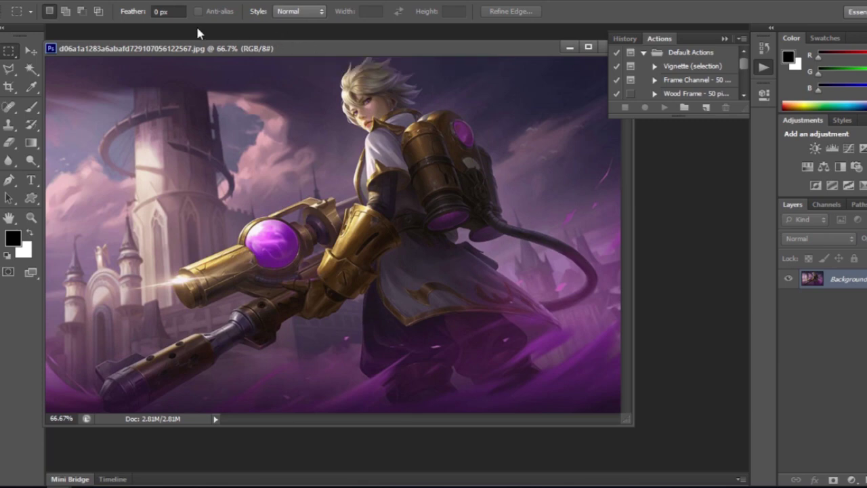
Switch to the standard Crop Tool and bring up its 8x10 ratio preset list.
key("c")
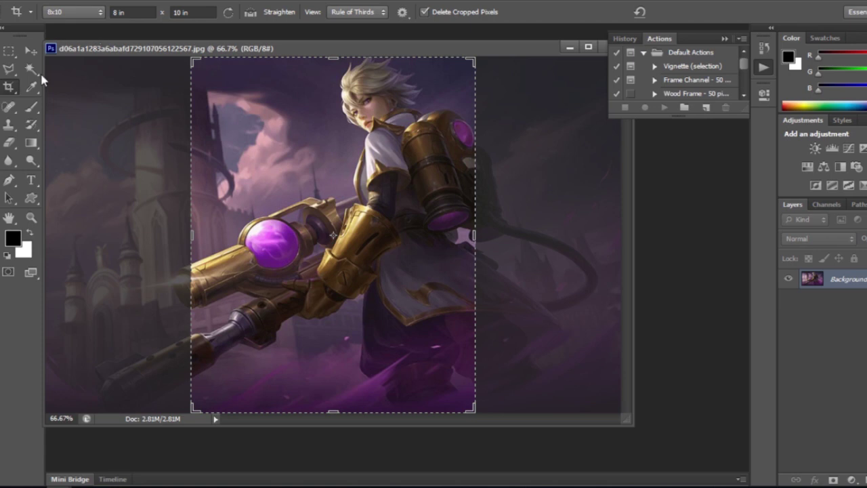
right_click(9, 89)
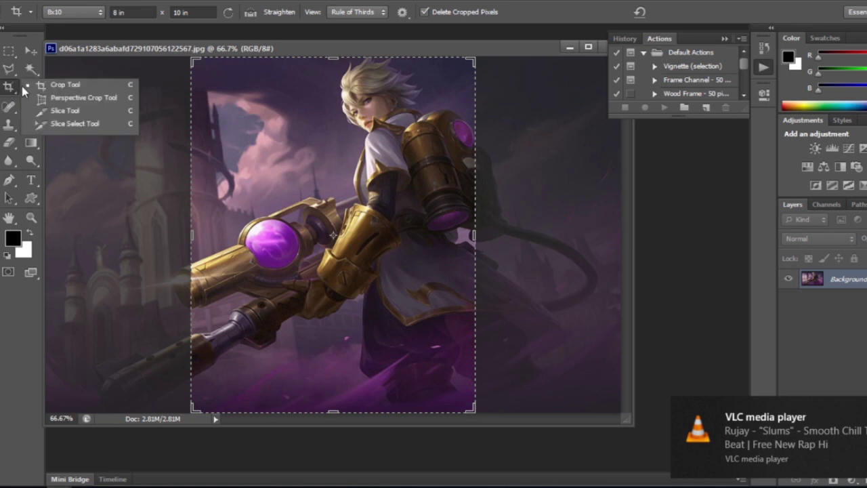
left_click(81, 86)
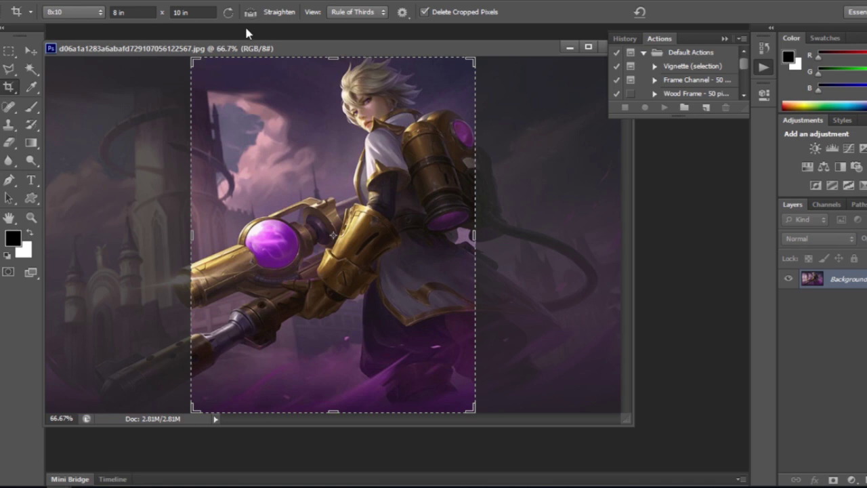
left_click(71, 15)
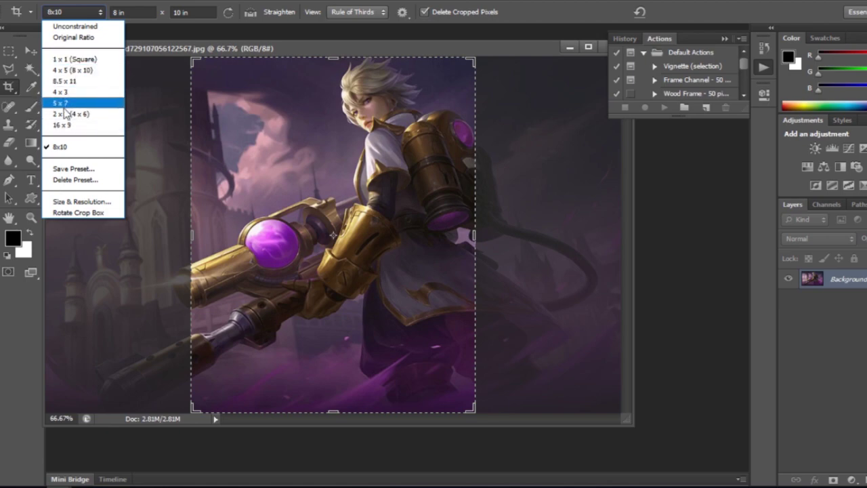
Enter a 2 in × 2 in crop size at 300 ppi with Save as Crop Preset kept on.
left_click(75, 202)
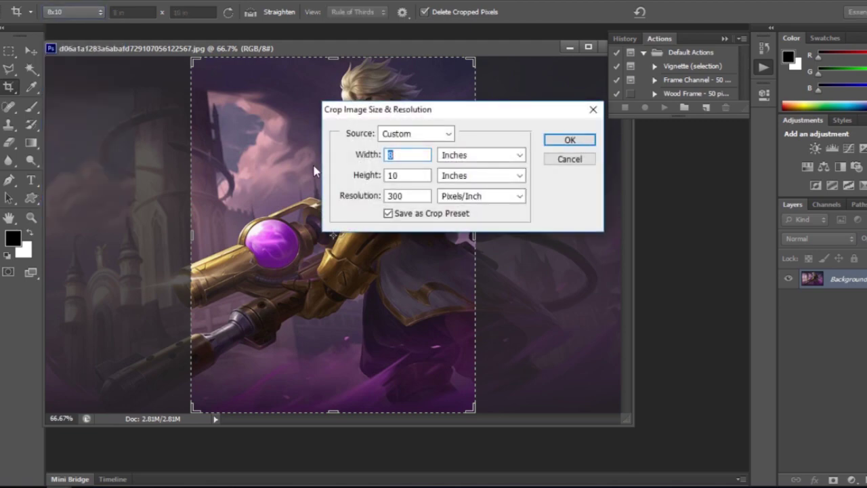
left_click(483, 156)
left_click(464, 181)
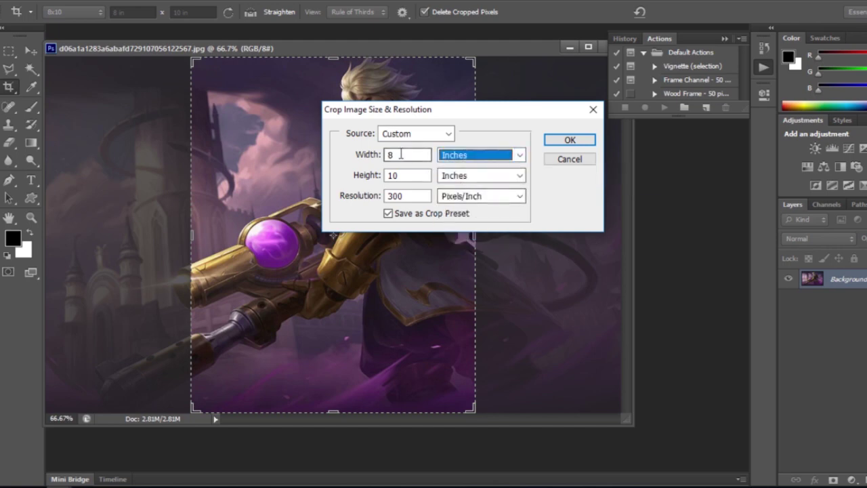
key("shift+Tab")
type("2")
key("Tab")
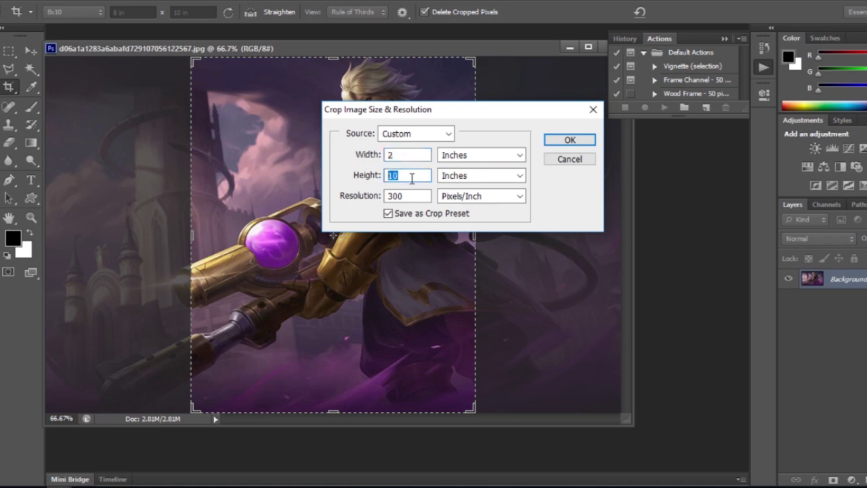
type("2")
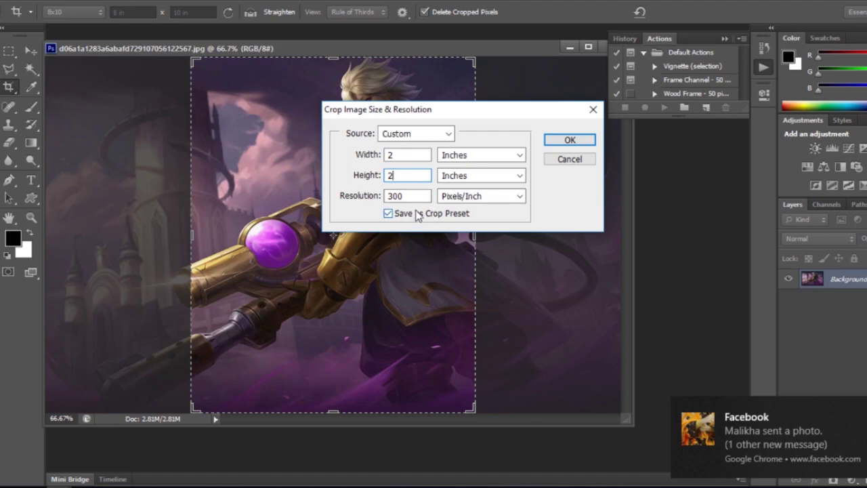
left_click(388, 213)
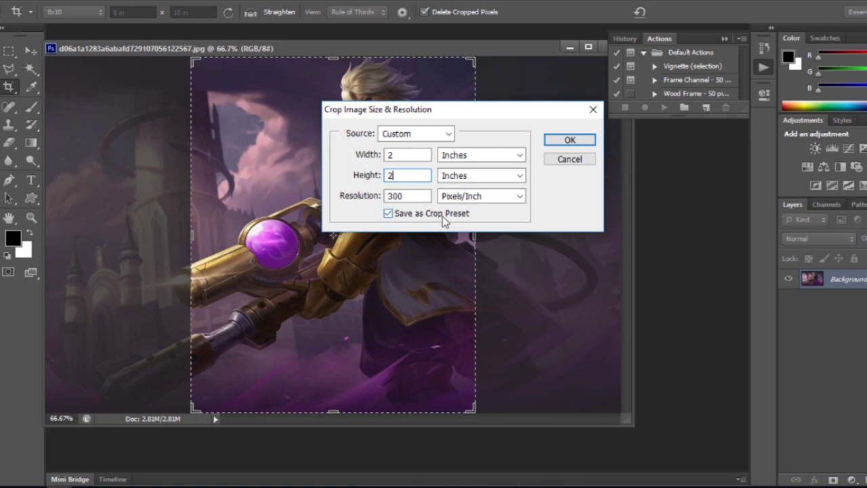
double_click(408, 195)
Confirm the size and name the new crop preset 2x2.
left_click(564, 142)
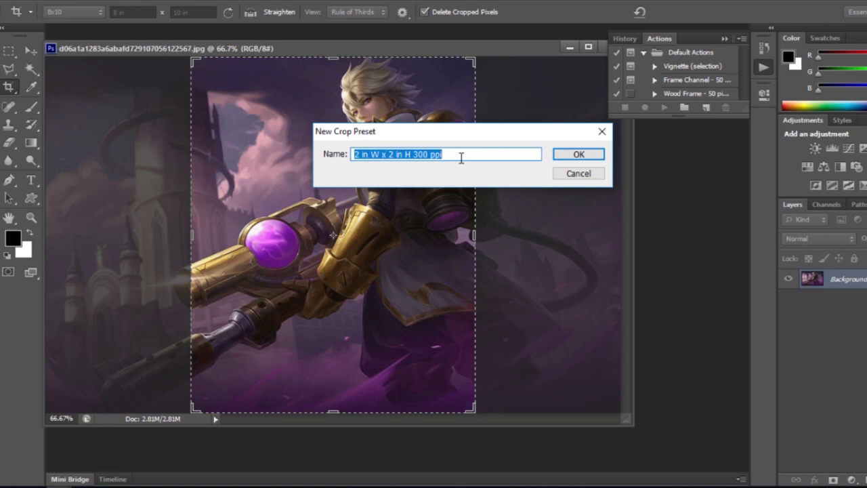
type("2x2")
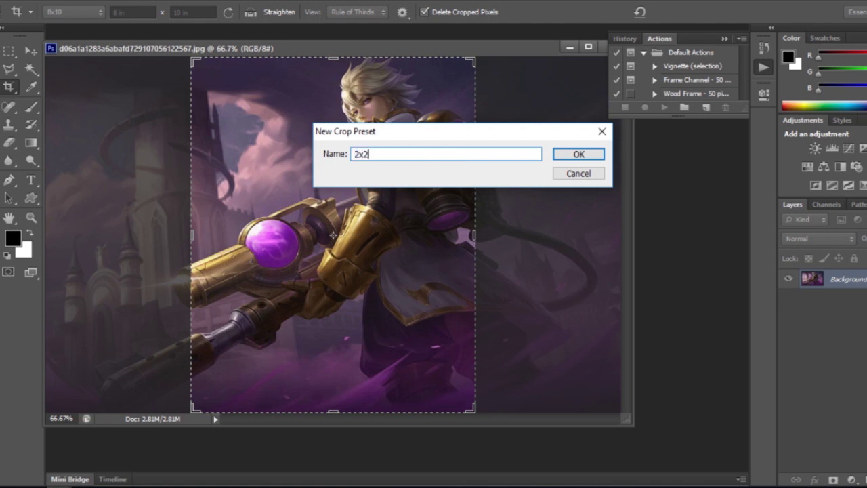
left_click(578, 154)
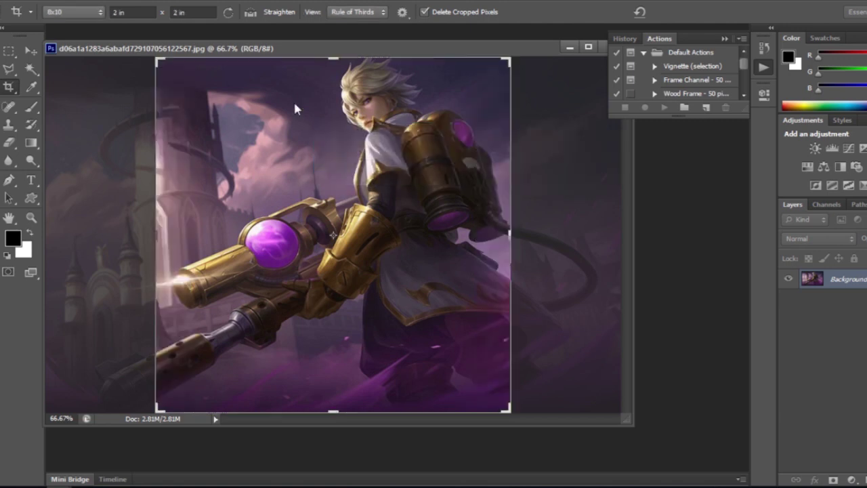
With the 2x2 preset, shrink the crop box around the character's face and shoulder.
left_click(74, 12)
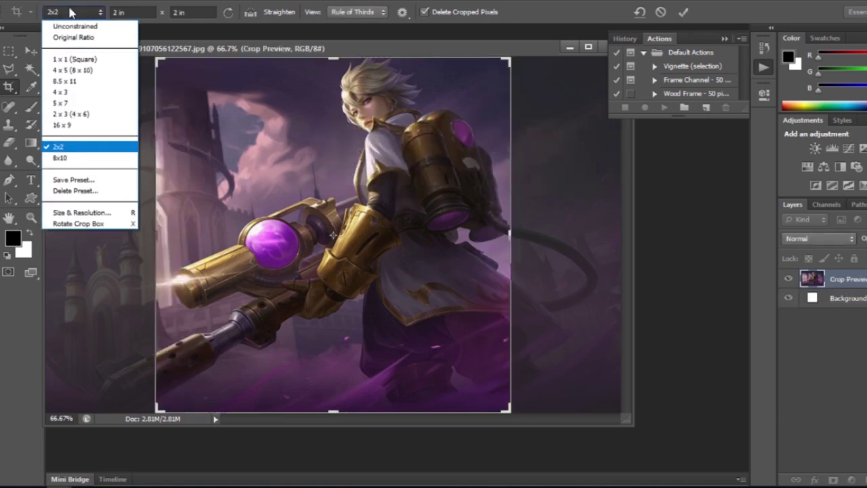
left_click(66, 150)
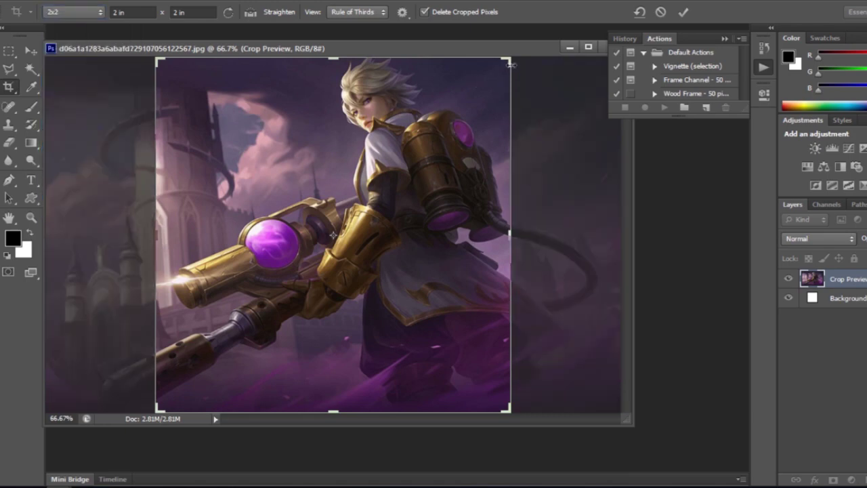
left_click_drag(513, 61, 461, 107)
left_click_drag(385, 171, 342, 216)
left_click_drag(242, 315, 269, 299)
left_click_drag(317, 206, 363, 223)
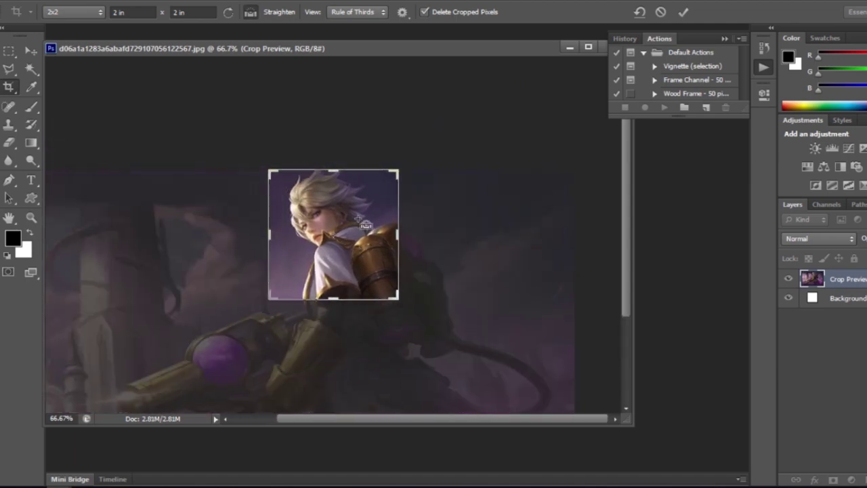
key("ctrl+plus")
key("ctrl+plus")
key("ctrl+plus")
key("ctrl+minus")
key("ctrl+minus")
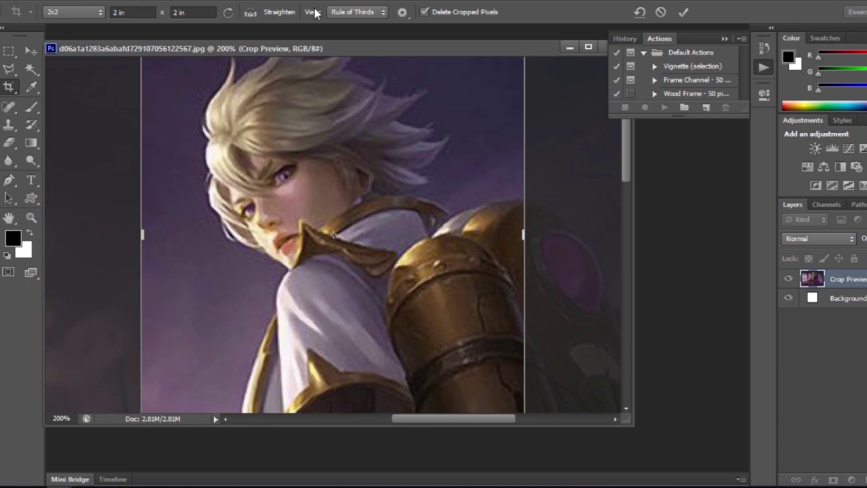
Fine-tune the square crop framing and commit the crop.
mouse_move(364, 181)
left_mouse_down()
mouse_move(359, 197)
mouse_move(360, 183)
left_mouse_up()
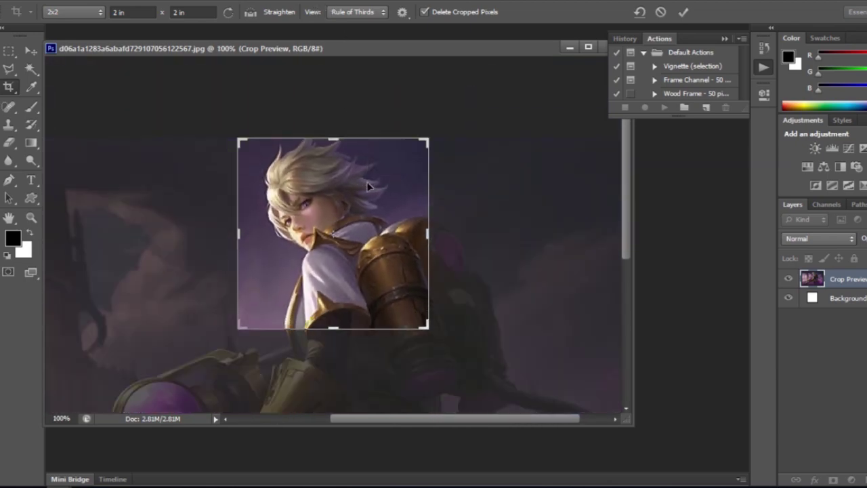
left_click_drag(425, 328, 421, 321)
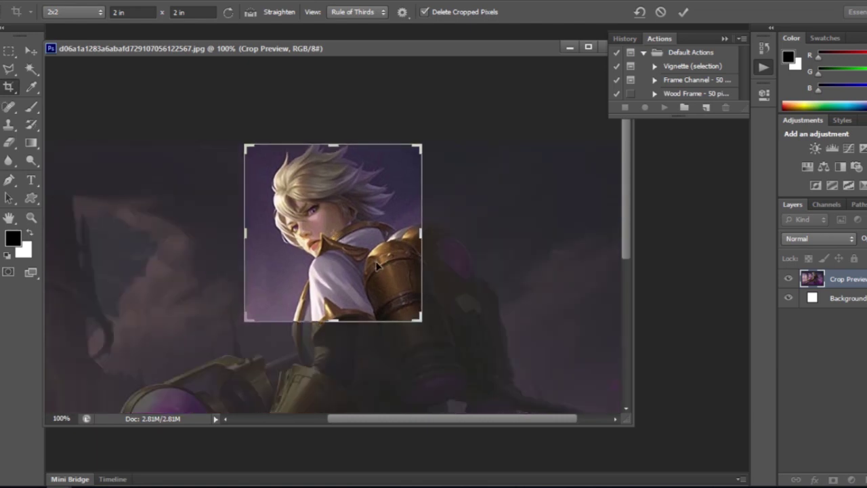
double_click(377, 266)
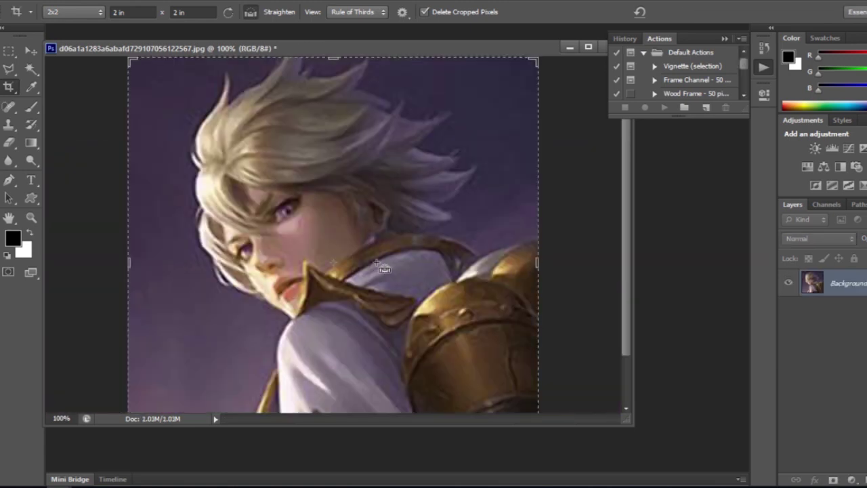
key("ctrl+minus")
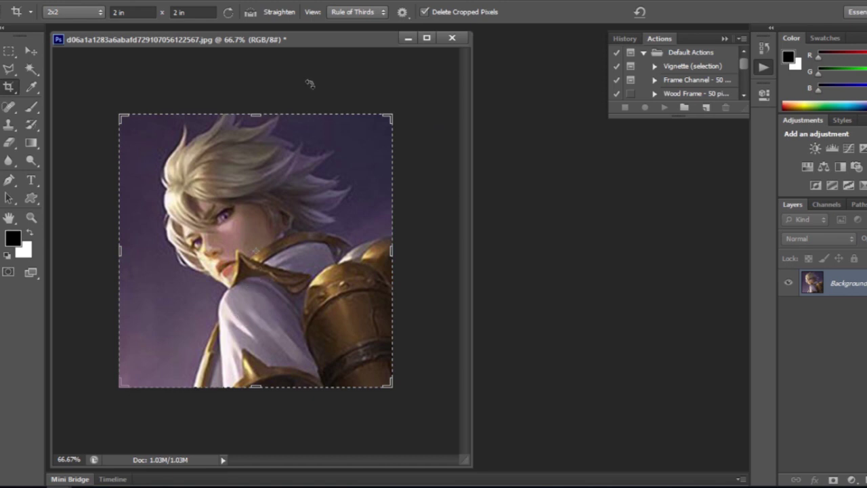
left_click(298, 0)
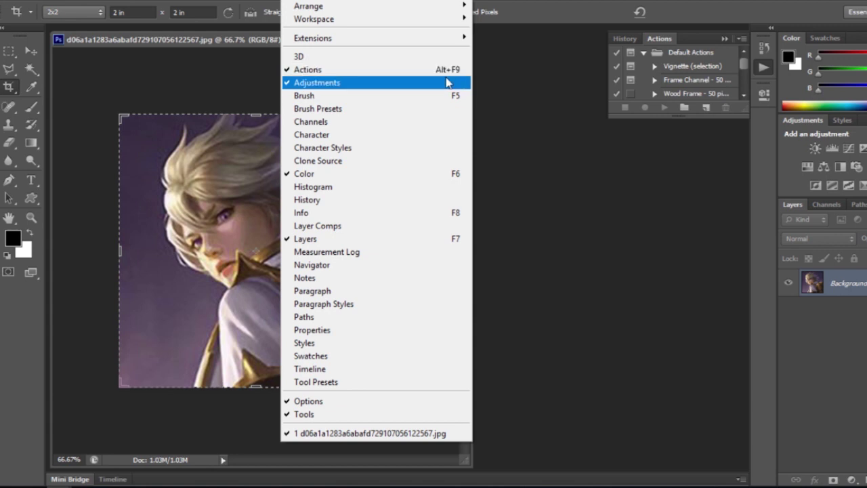
Show the Actions panel and enlarge it to list the Default Actions set.
left_click(658, 39)
left_click(763, 49)
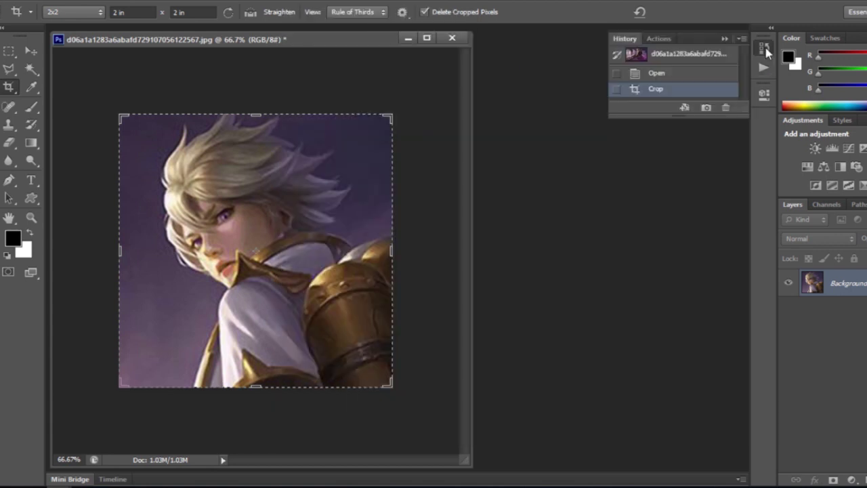
left_click(763, 68)
left_click_drag(732, 116, 724, 337)
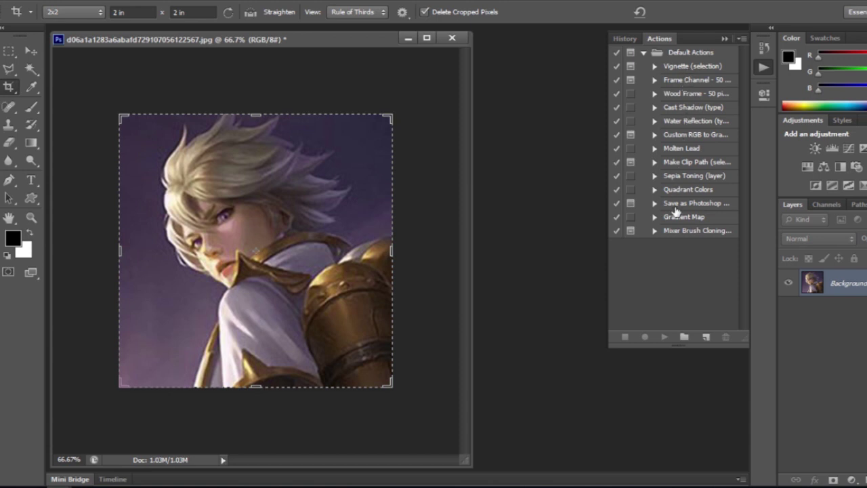
Define a new action named 2x2 in Default Actions with function key F3 and no colour.
left_click(706, 338)
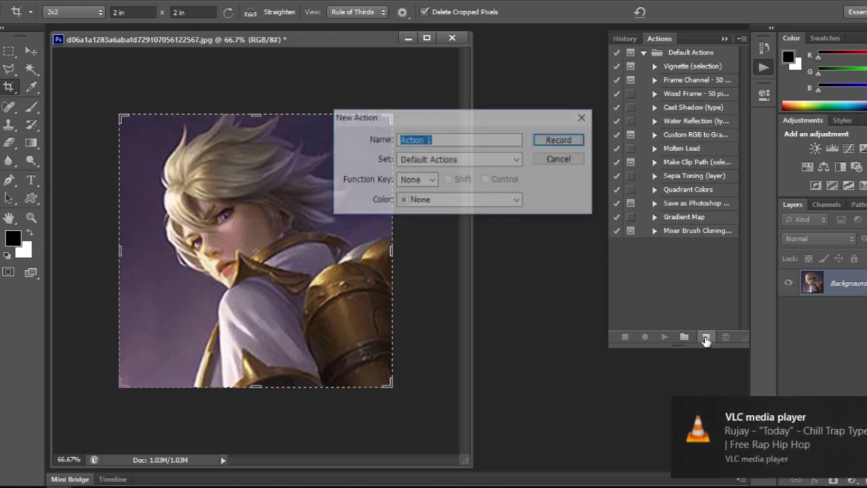
left_click(434, 139)
left_click_drag(433, 139, 380, 139)
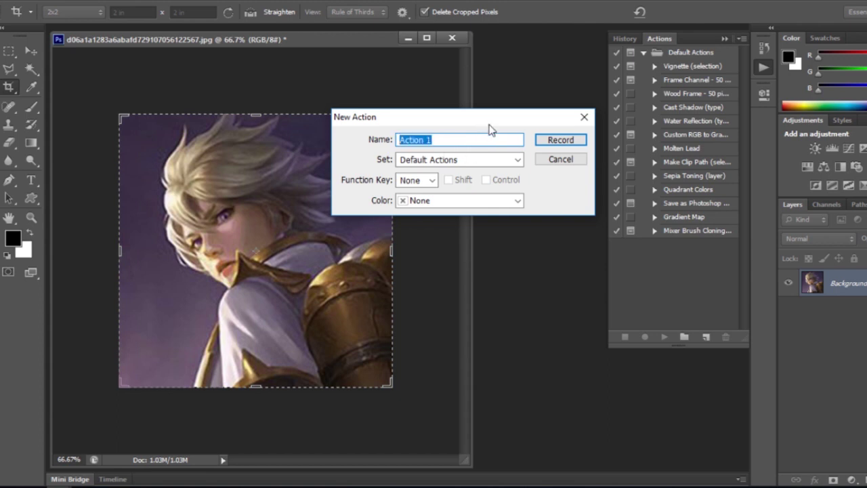
type("2x2")
left_click(415, 162)
left_click(417, 172)
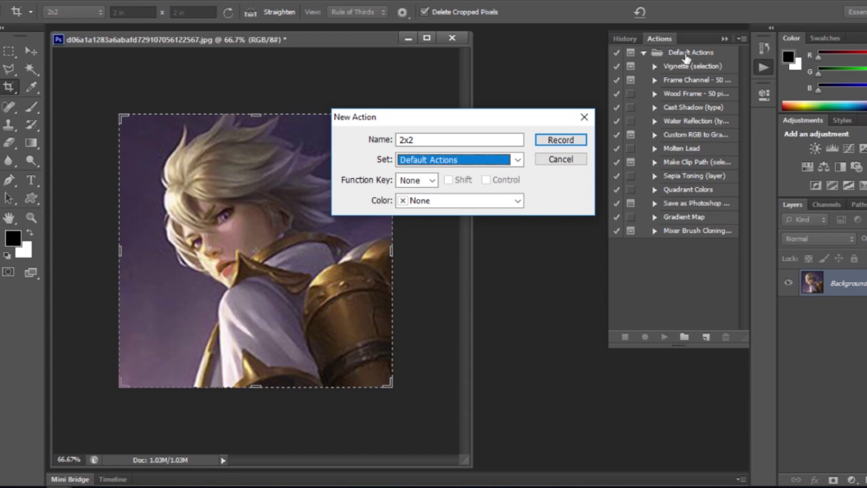
left_click(431, 182)
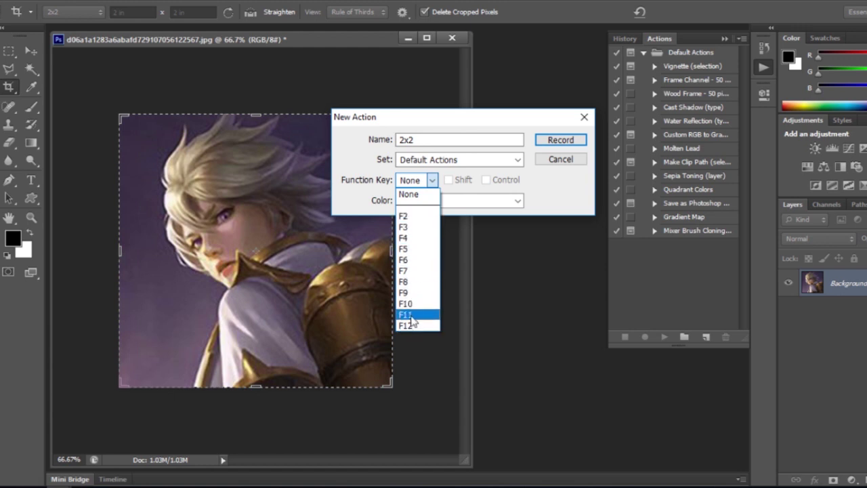
left_click(420, 230)
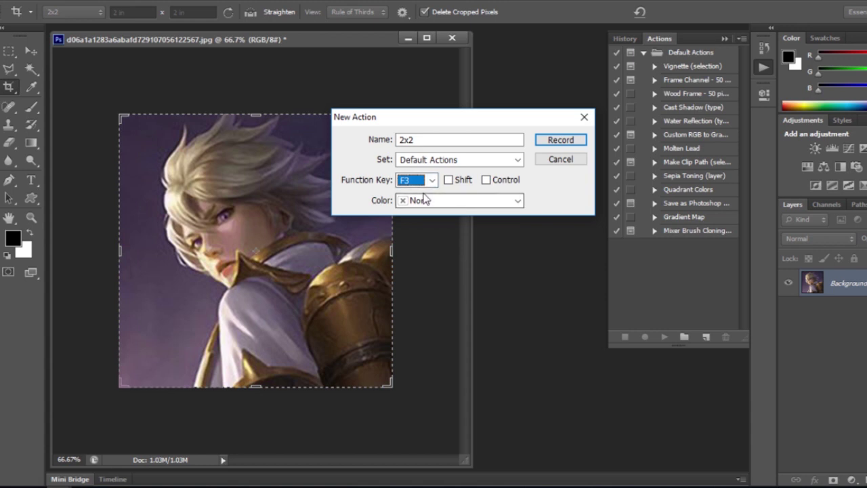
left_click(518, 201)
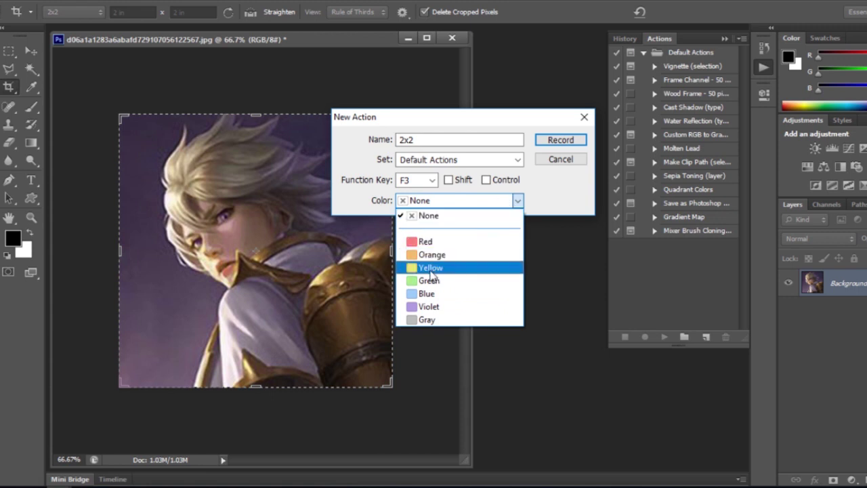
left_click(518, 203)
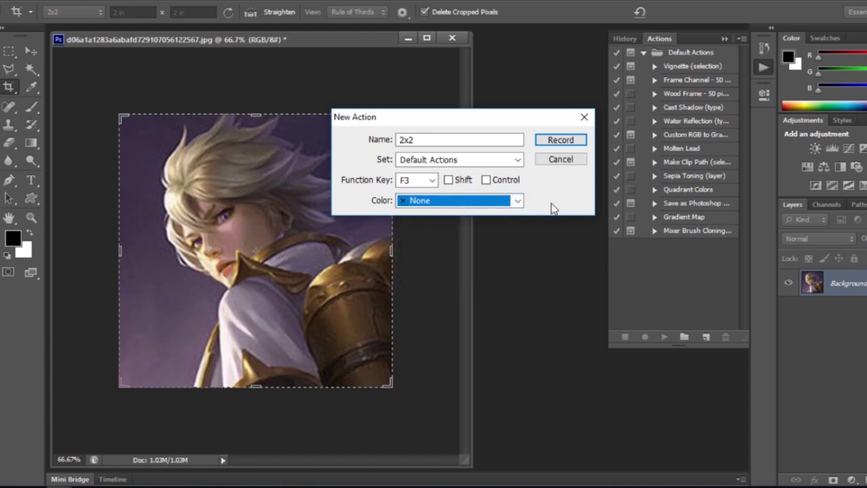
Start recording and copy a rectangular marquee selection of the entire square portrait.
left_click(569, 142)
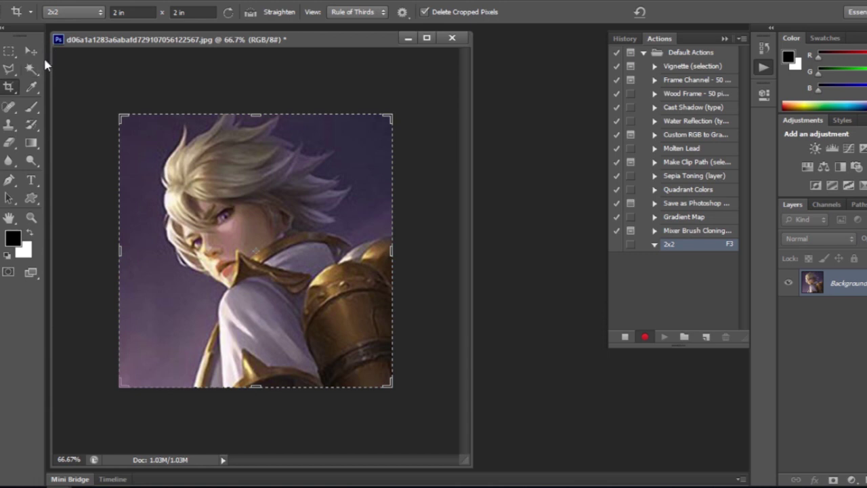
left_click(10, 53)
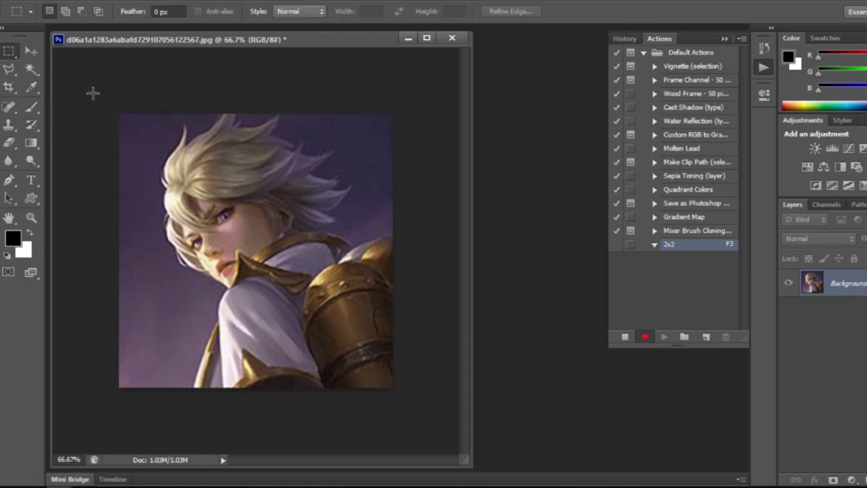
left_click_drag(163, 155, 403, 405)
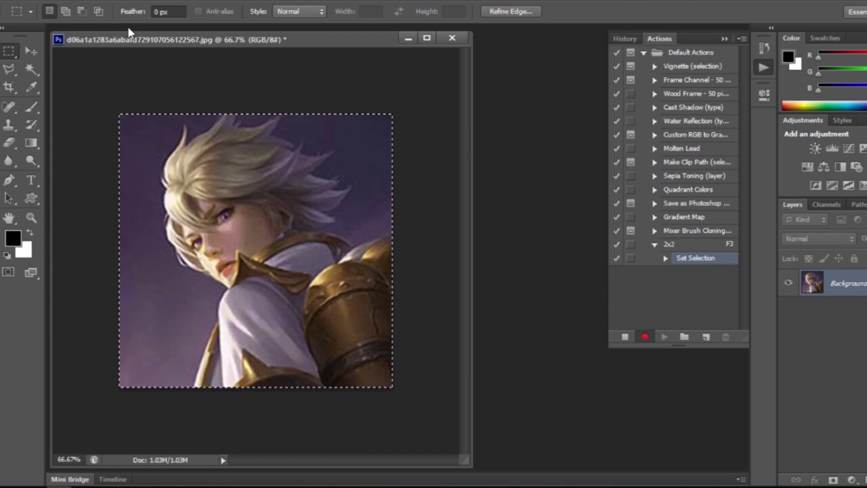
key("ctrl+c")
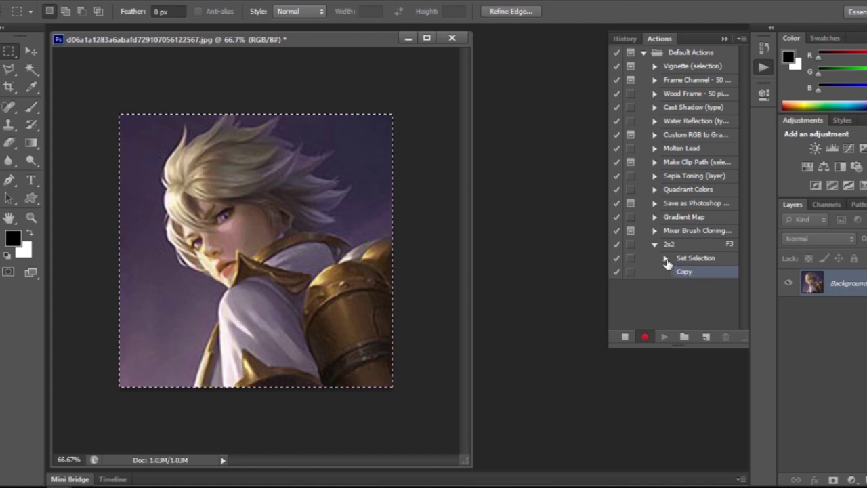
left_click(42, 2)
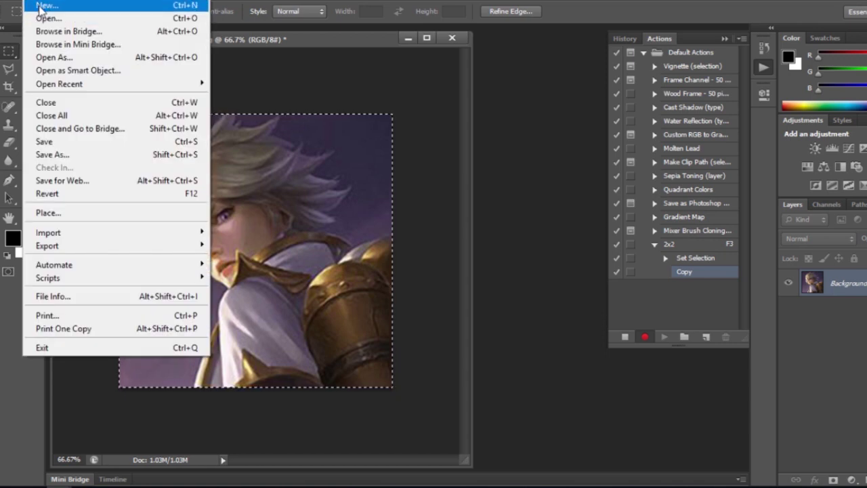
Create a blank white International Paper A4 document, 210 × 297 mm at 300 ppi.
left_click(39, 7)
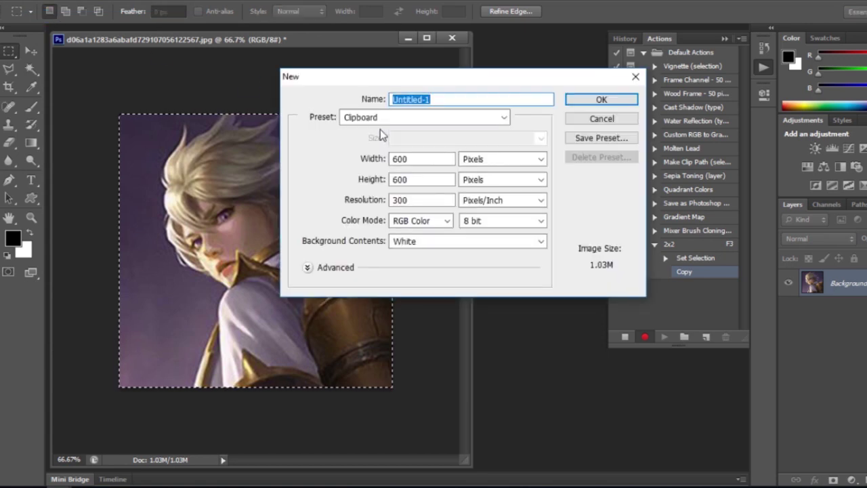
left_click(384, 120)
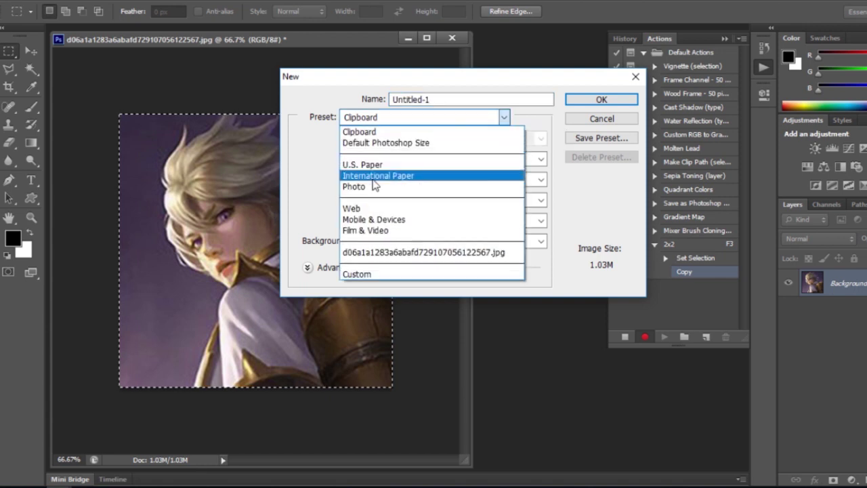
left_click(376, 177)
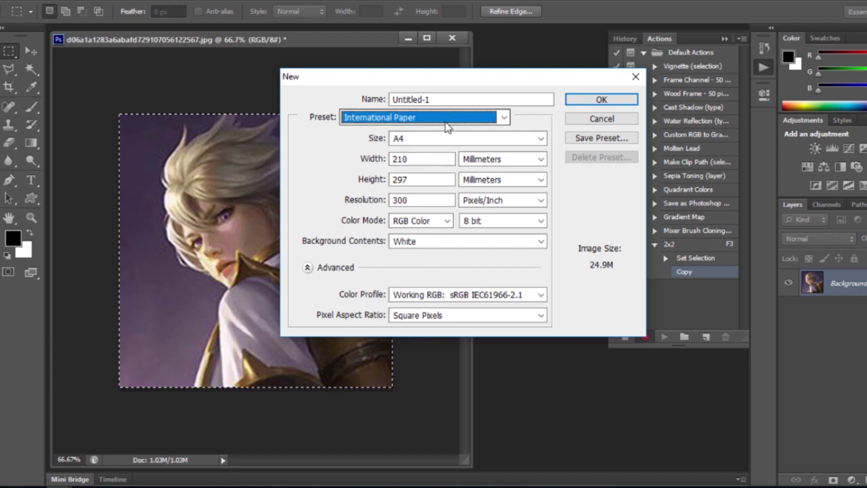
left_click(602, 101)
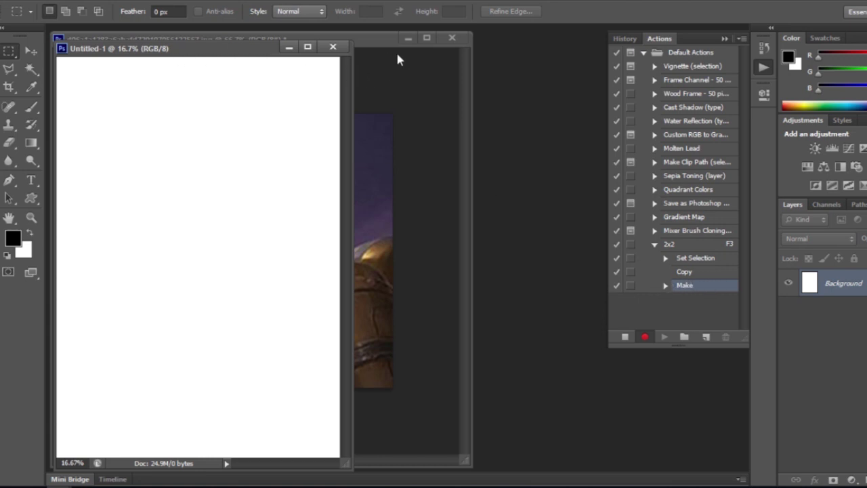
left_click(388, 141)
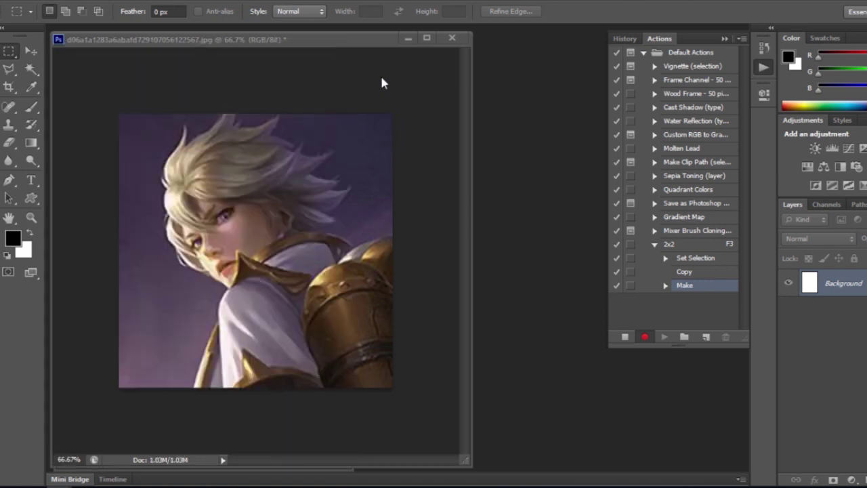
Paste the copied portrait onto the A4 page as Layer 1.
left_click_drag(352, 41, 461, 37)
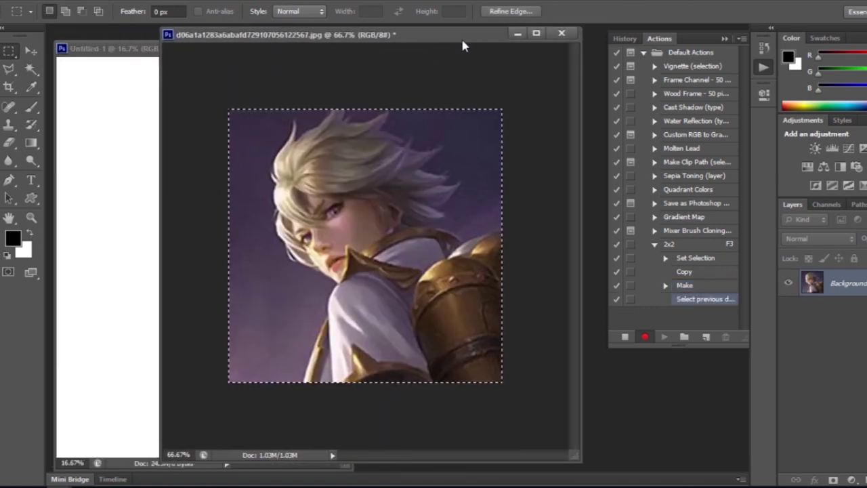
left_click(145, 53)
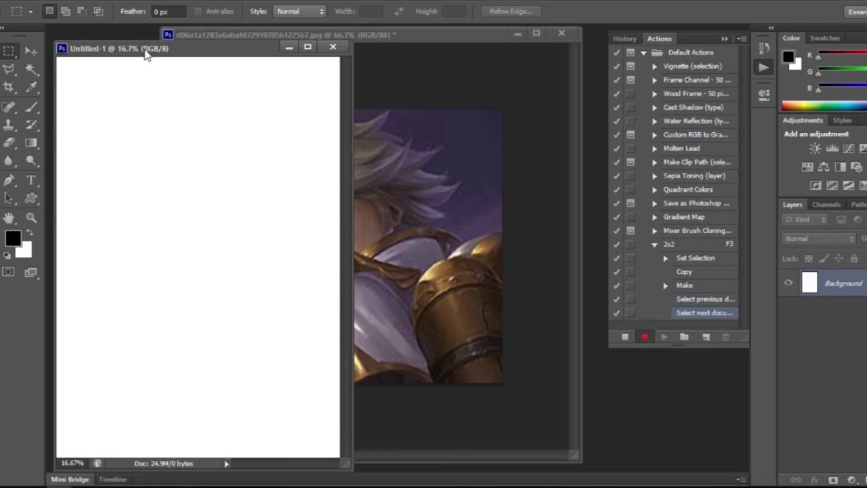
key("ctrl+v")
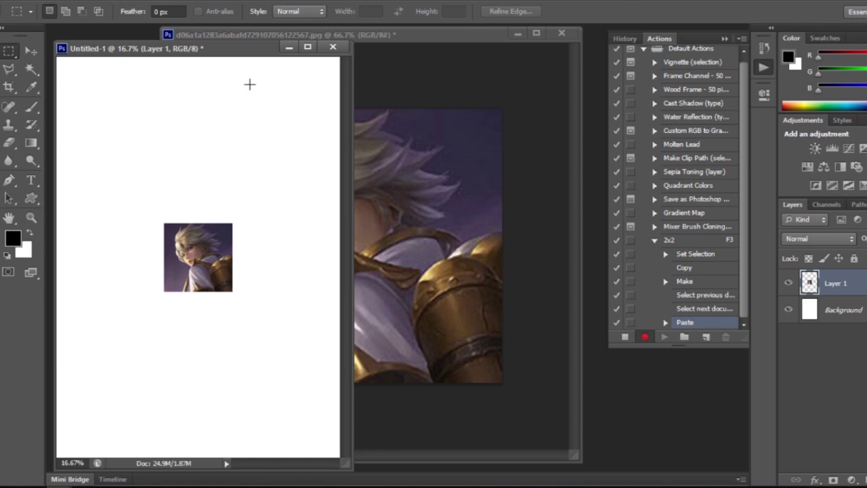
Drag the pasted portrait layer into the A4 page's top-left corner with the Move tool.
left_click(10, 53)
left_click(29, 52)
left_click_drag(184, 243, 84, 90)
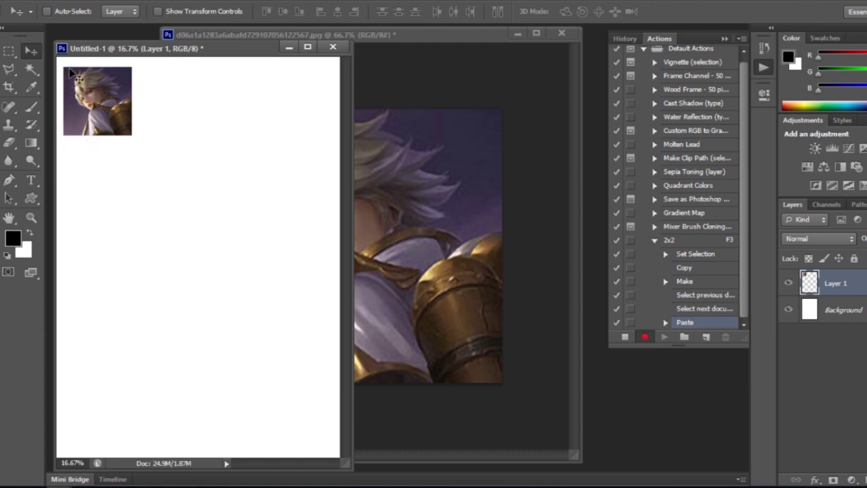
Zoom in on the placed portrait and bring up the layer styles menu.
key("z")
left_click(107, 90)
left_click_drag(107, 90, 264, 196)
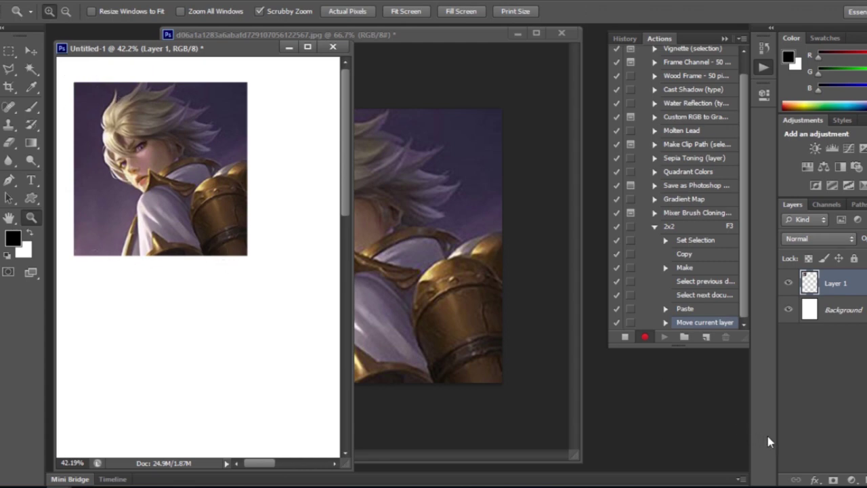
left_click(812, 480)
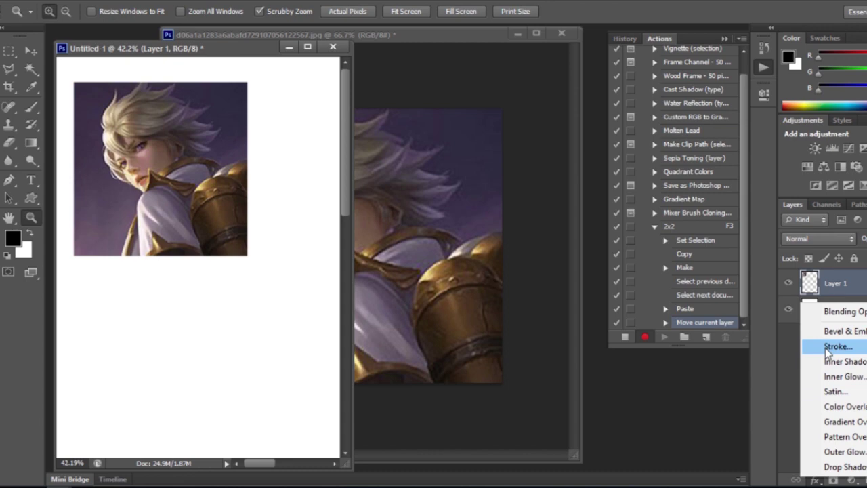
Add a 1 px Stroke layer style to the portrait layer.
left_click(816, 481)
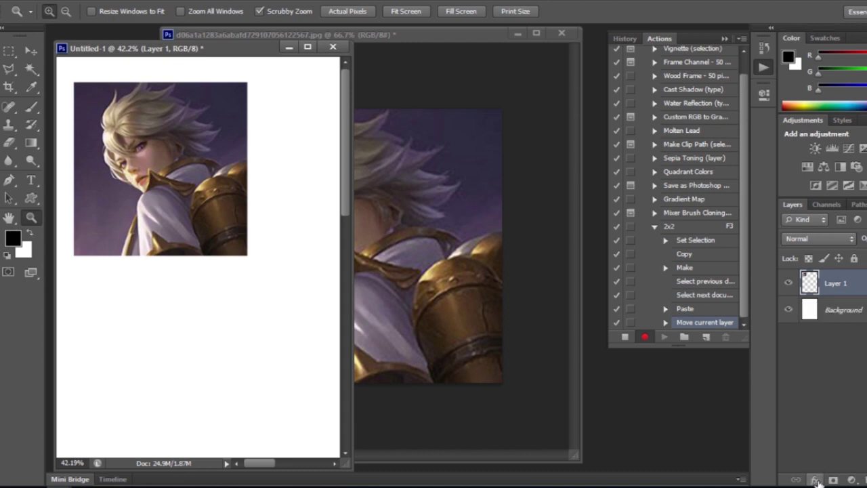
left_click(816, 481)
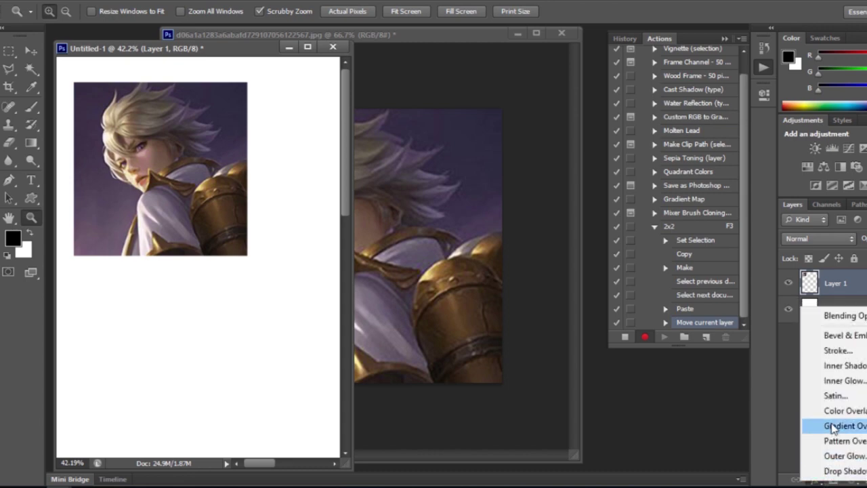
left_click(836, 353)
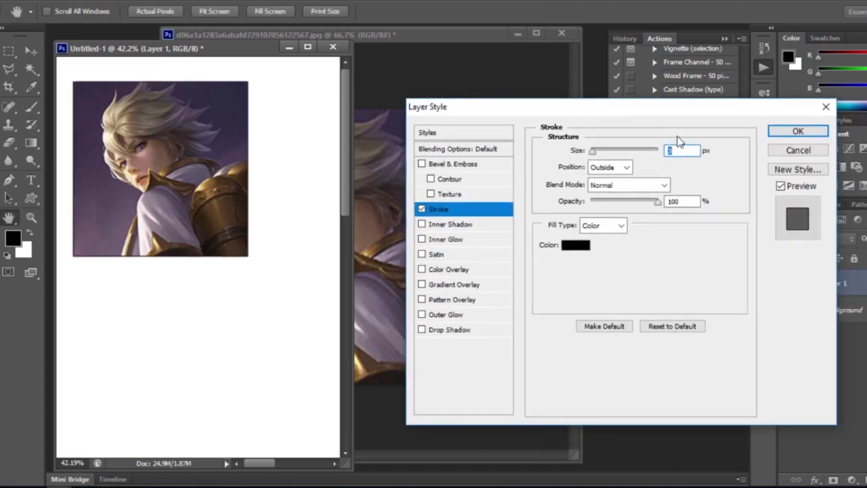
type("1")
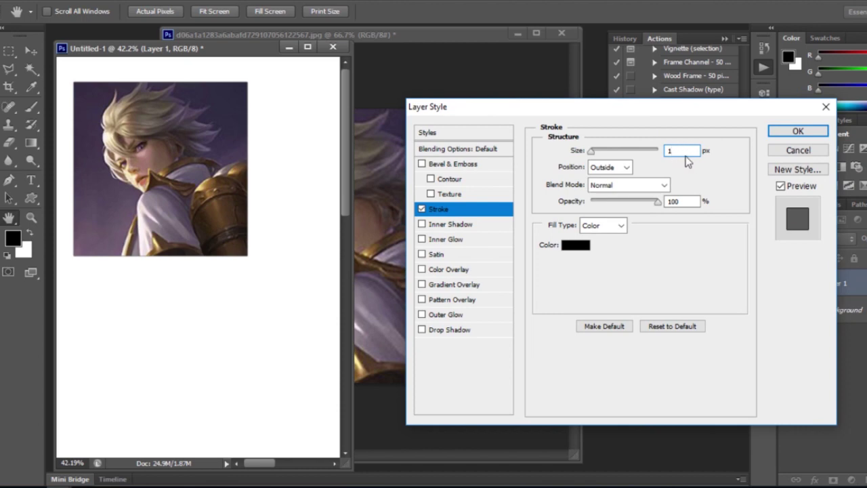
Set the stroke colour to grey 9d9d9d and apply the layer style.
left_click(580, 246)
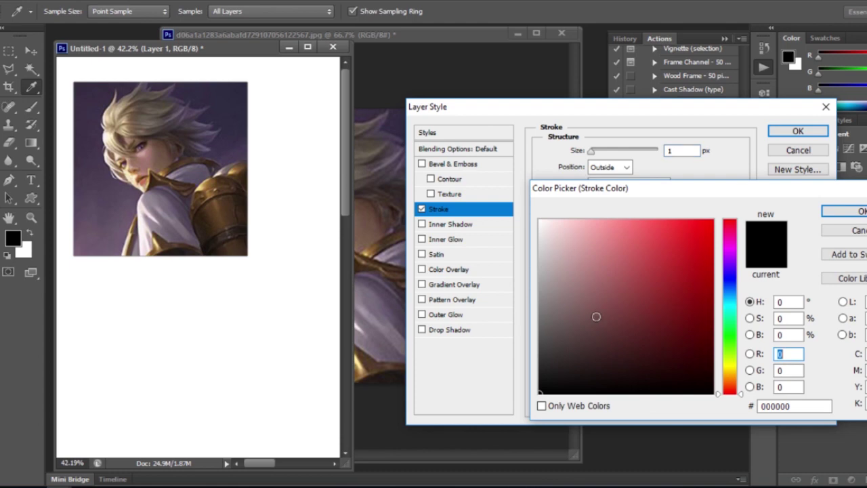
left_click_drag(572, 364, 533, 399)
left_click_drag(559, 277, 540, 285)
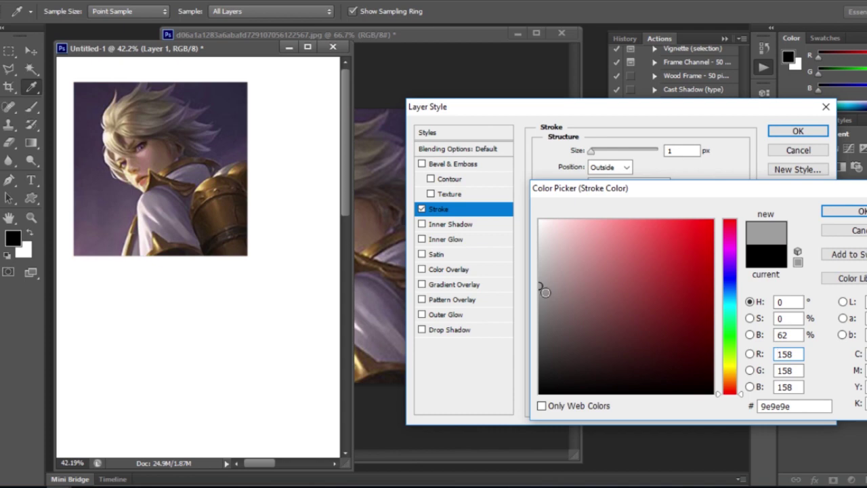
left_click_drag(543, 292, 527, 309)
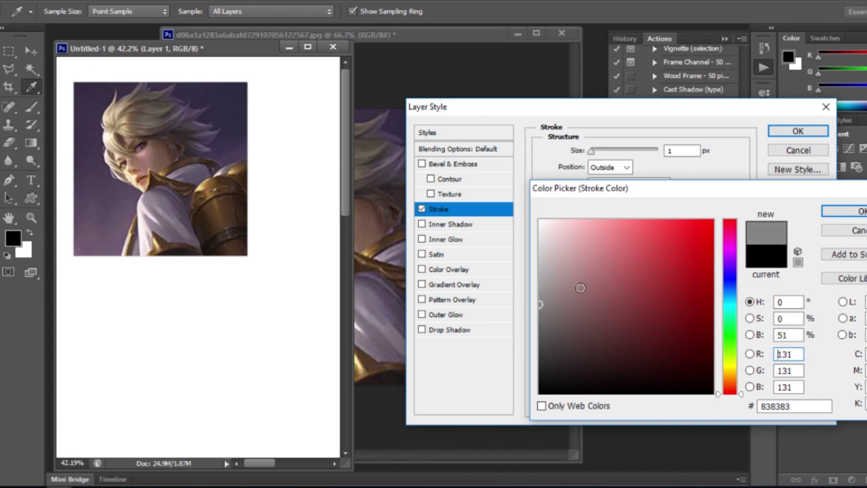
left_click(539, 297)
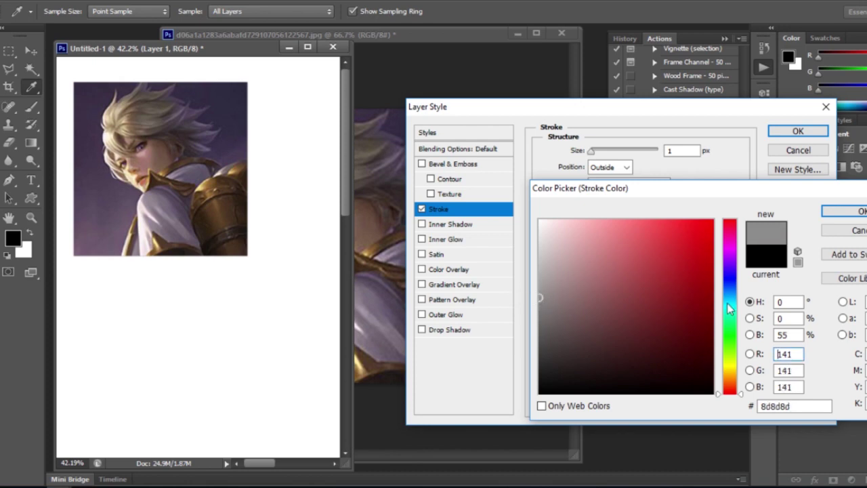
left_click(540, 287)
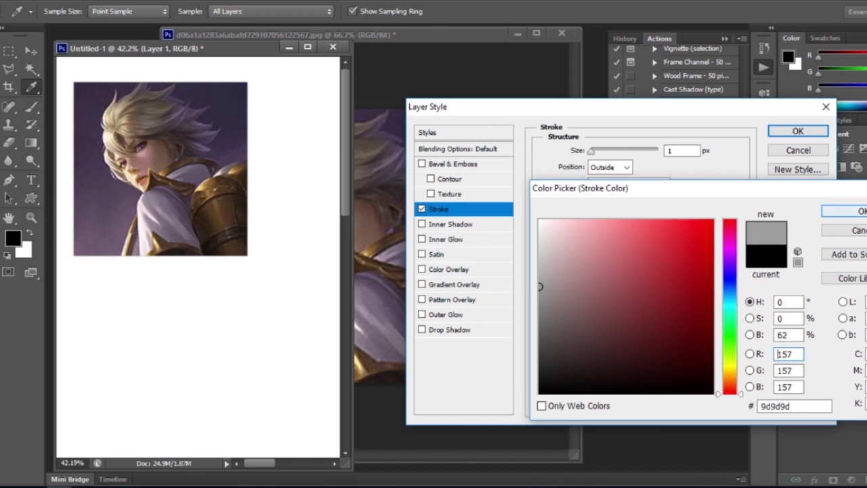
left_click(844, 211)
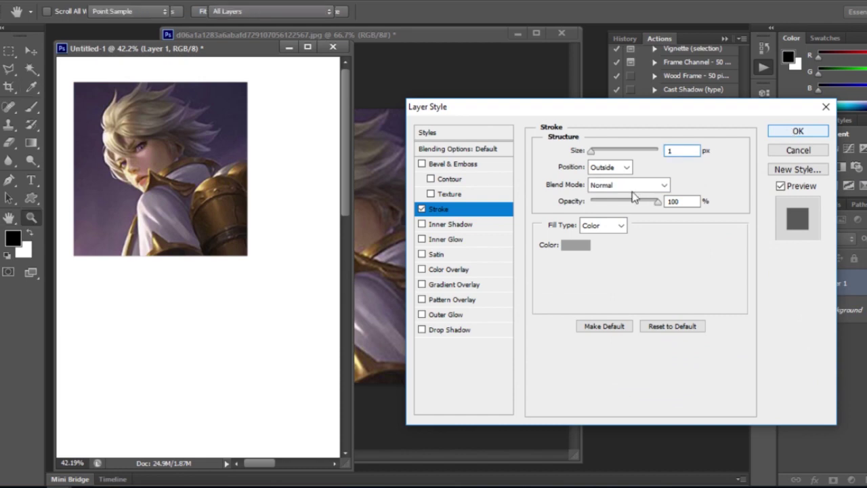
left_click(790, 132)
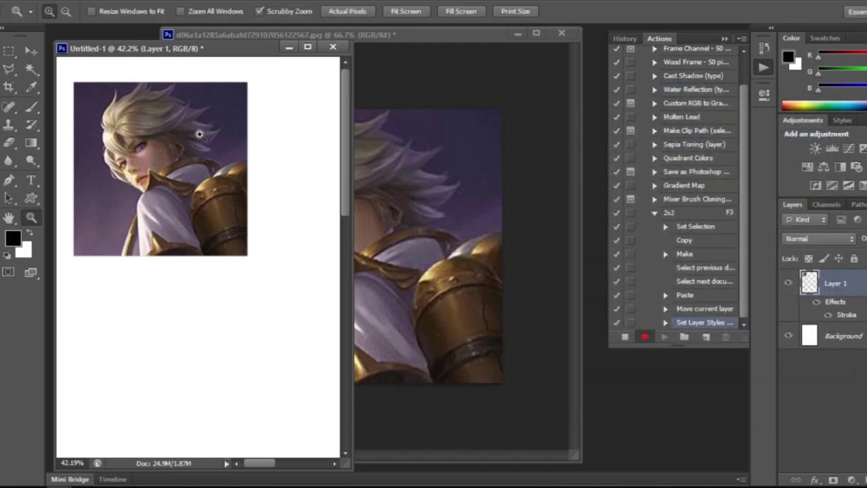
Zoom into the portrait's top-right corner in full-screen mode to inspect the grey border, then refit the page.
left_click_drag(239, 74, 355, 175)
key("f")
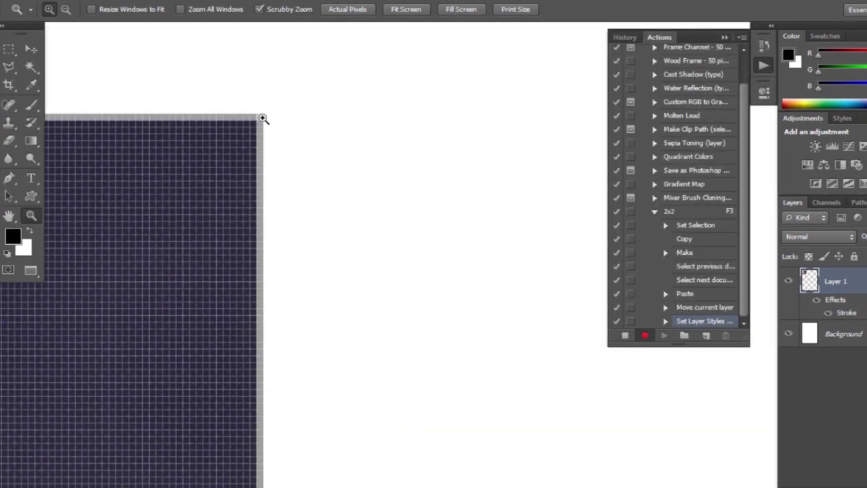
left_click_drag(263, 118, 333, 135)
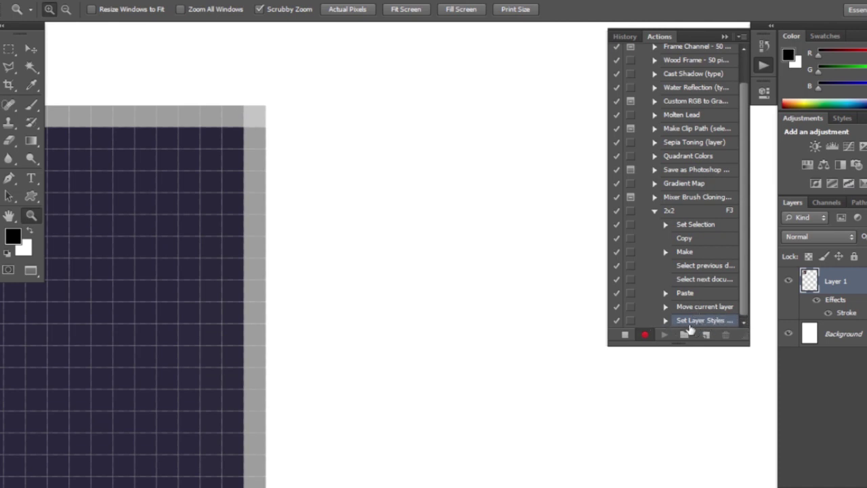
key("F3")
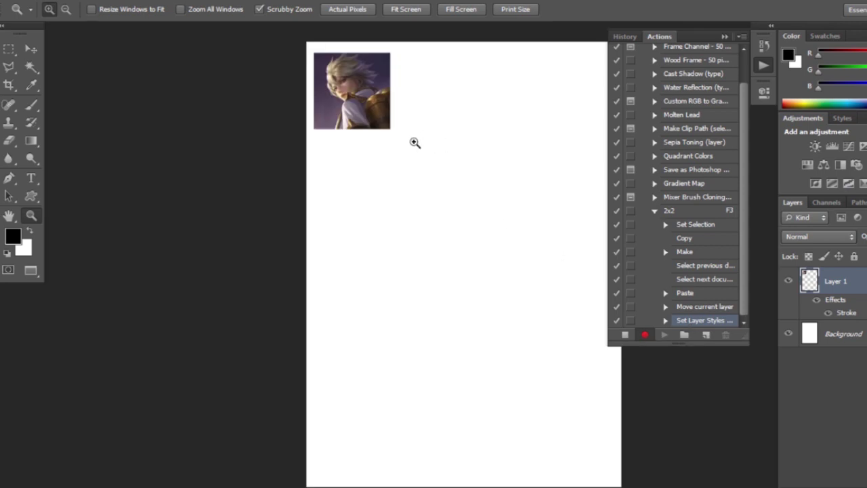
left_click_drag(441, 140, 339, 162)
Alt-drag copies of the bordered portrait to make four tiles across the top row.
key("v")
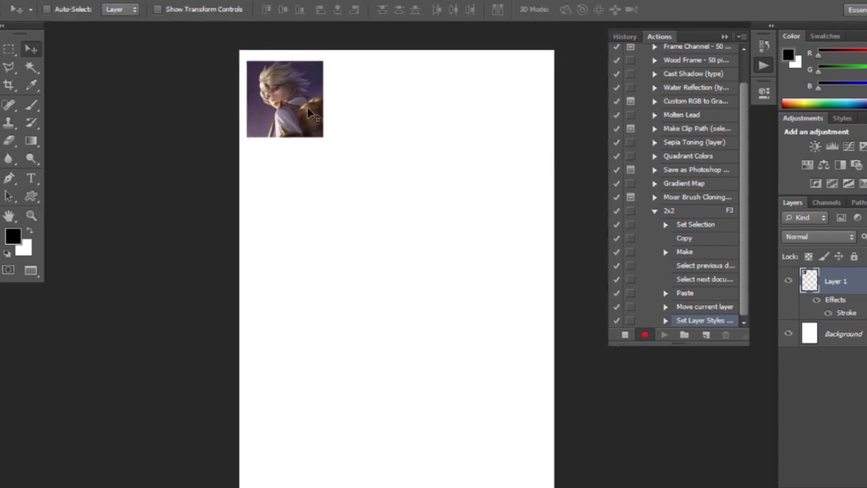
left_click_drag(283, 110, 429, 115)
left_click_drag(429, 115, 500, 120)
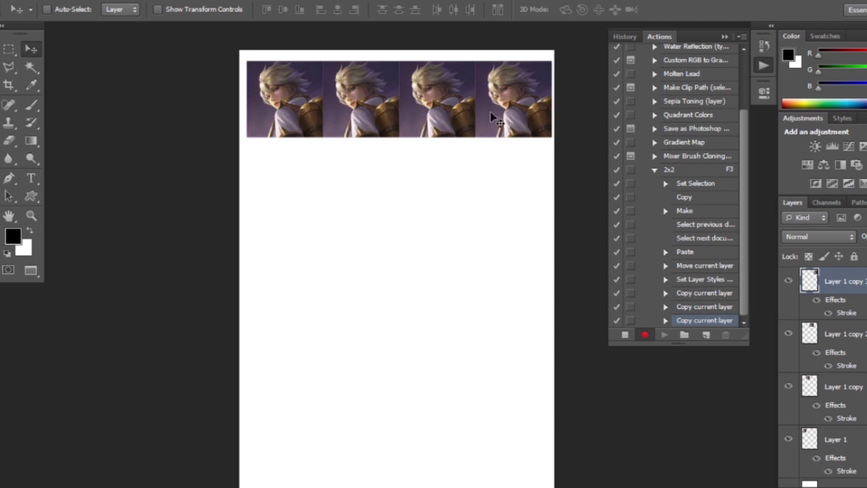
left_click(297, 95, "ctrl+shift")
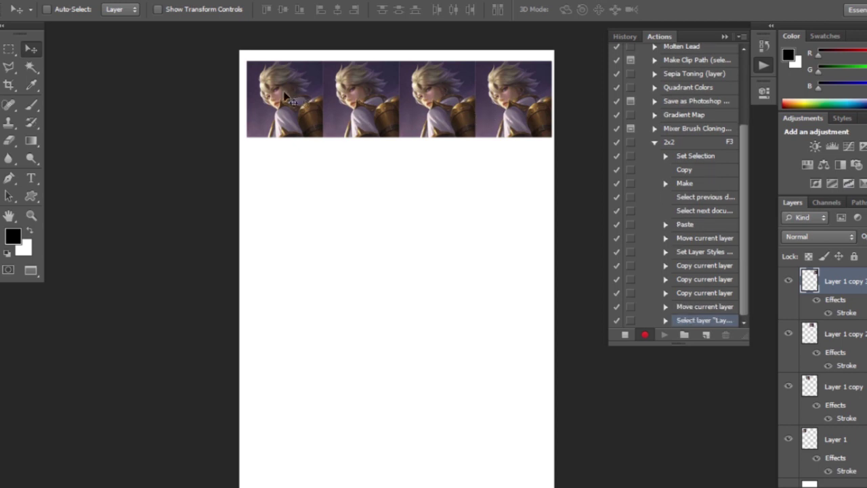
Select the four top-row tile layers and Alt-drag copies directly below as a second row.
left_click(372, 99, "ctrl+shift")
left_click(452, 113, "ctrl+shift")
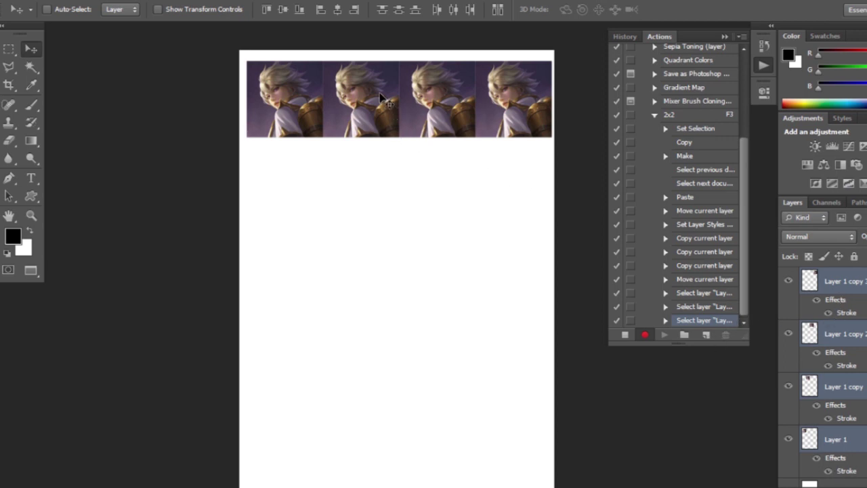
left_click_drag(382, 97, 388, 177)
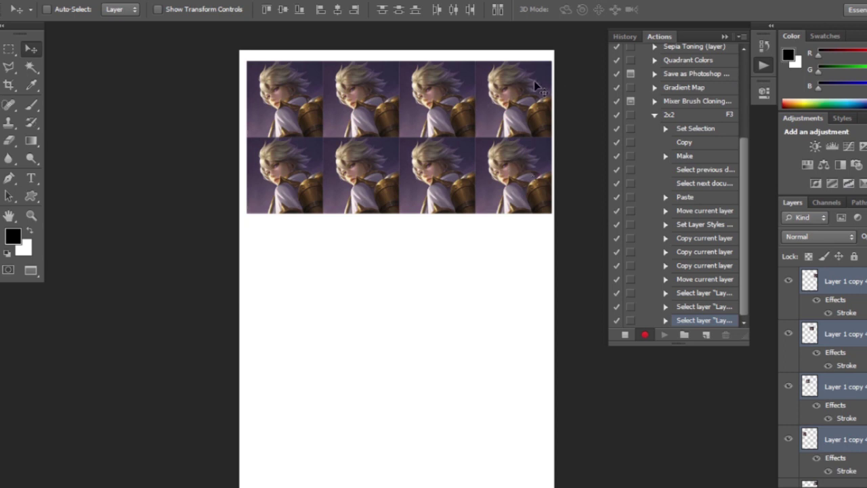
Zoom in on the grid and marquee-select all eight tile layers.
key("z")
left_click(564, 103)
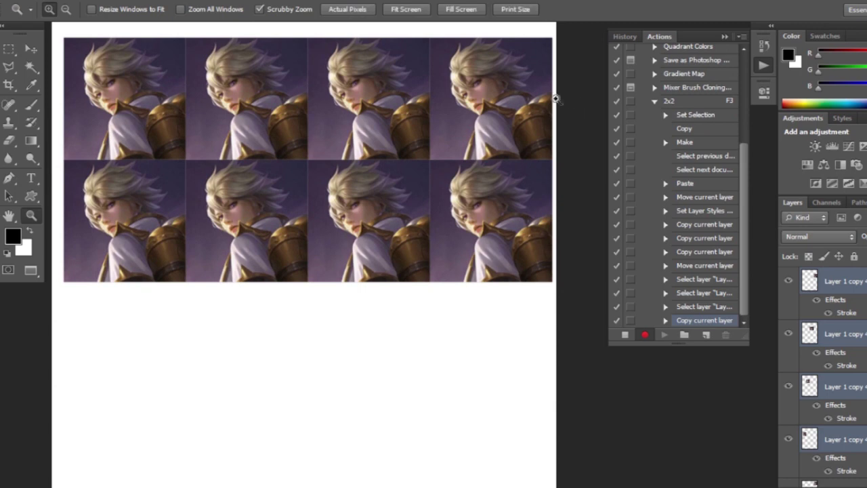
left_click_drag(65, 103, 73, 106)
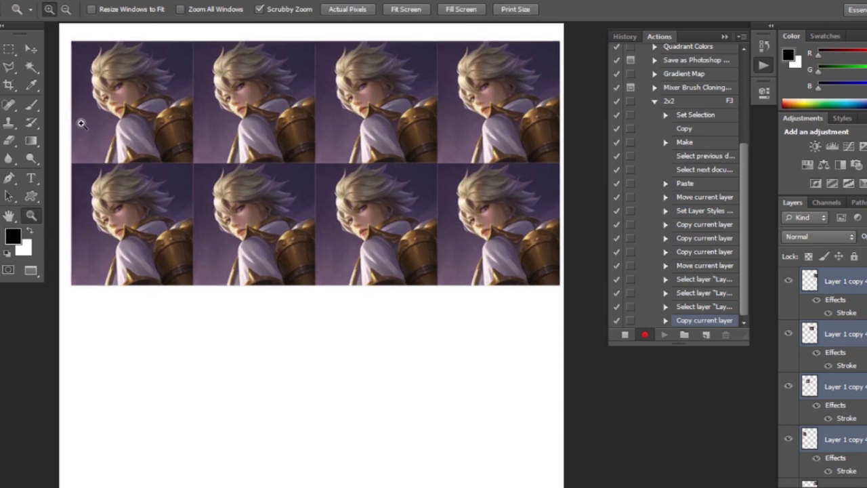
key("v")
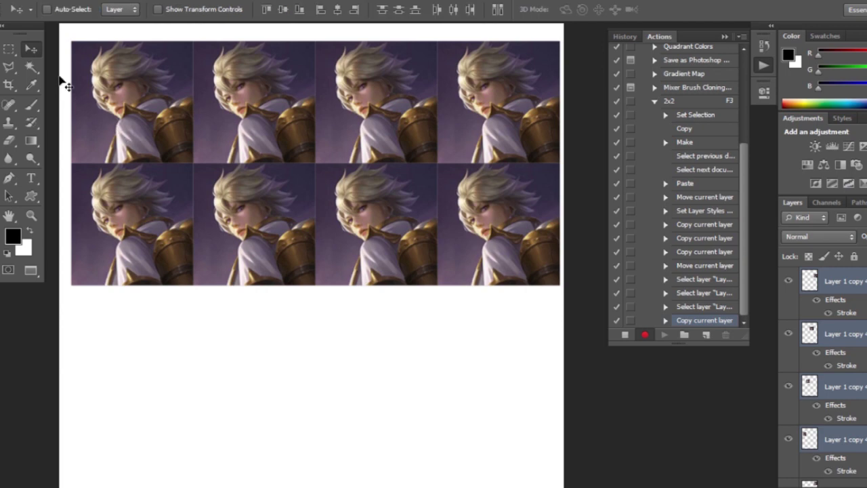
left_click_drag(61, 76, 467, 223)
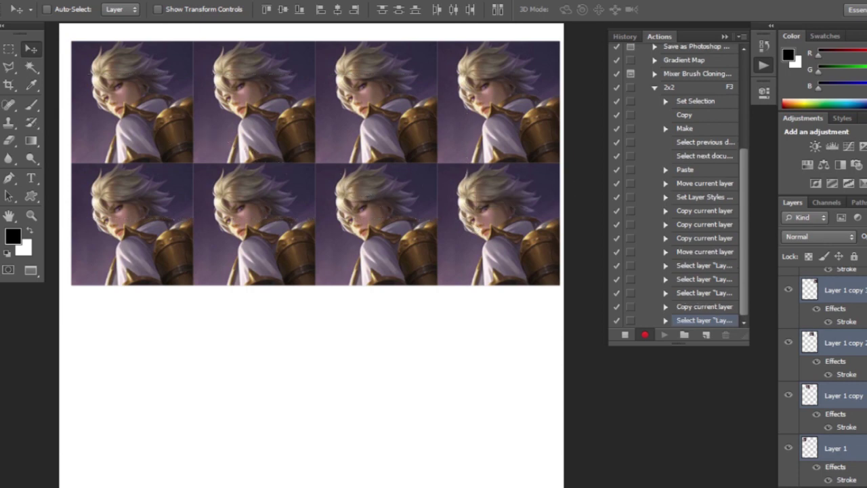
Merge the selected tile layers with Ctrl+E, then group them with Ctrl+G.
right_click(836, 347)
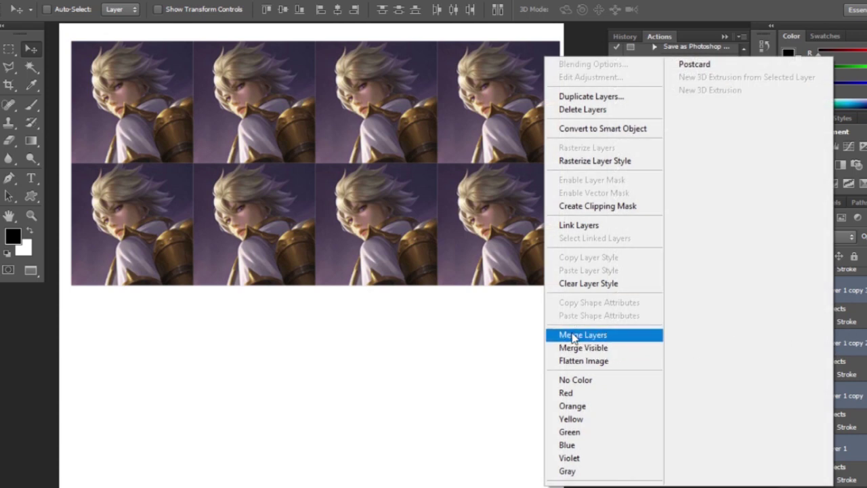
left_click(352, 284)
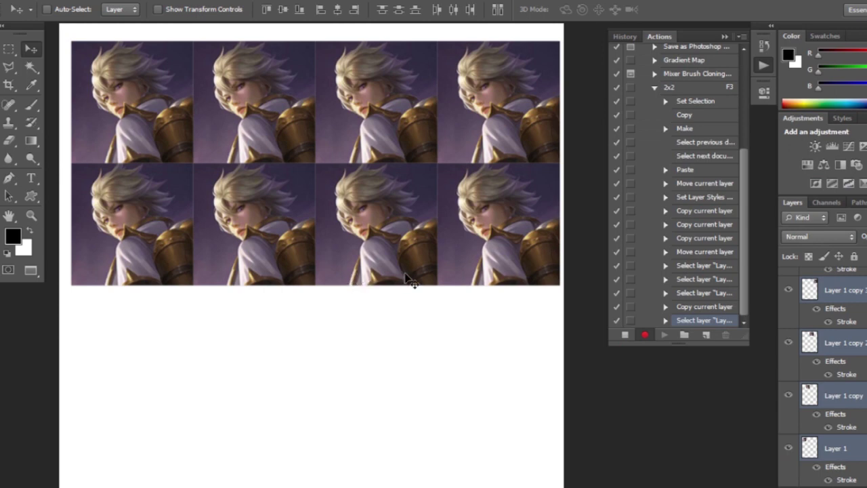
key("ctrl+e")
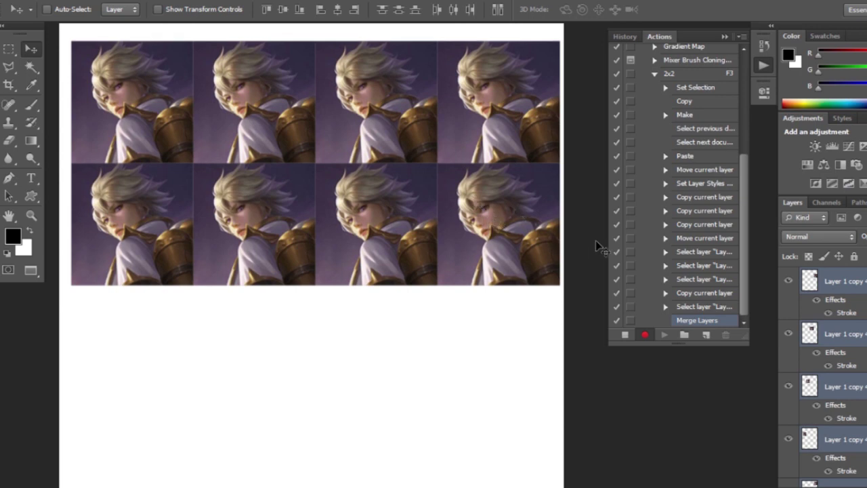
key("ctrl+g")
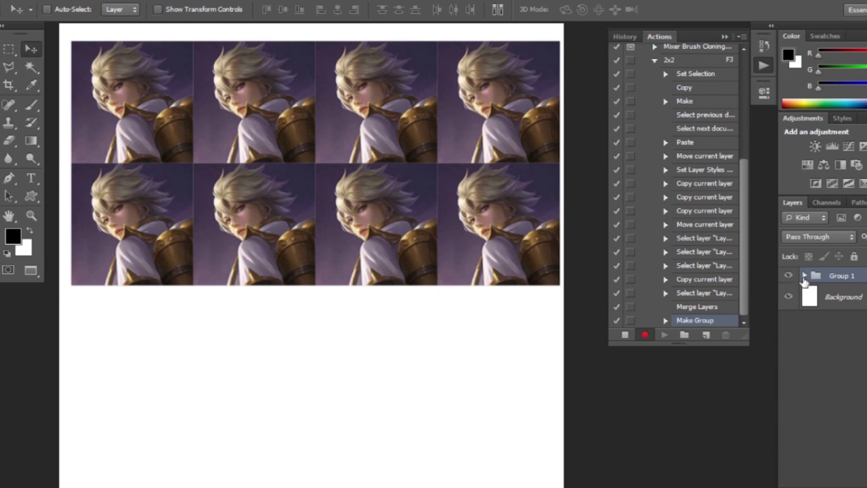
Check Group 1's contents, zoom out, and add the Background layer to the selection.
left_click(804, 277)
left_click(805, 277)
key("ctrl+minus")
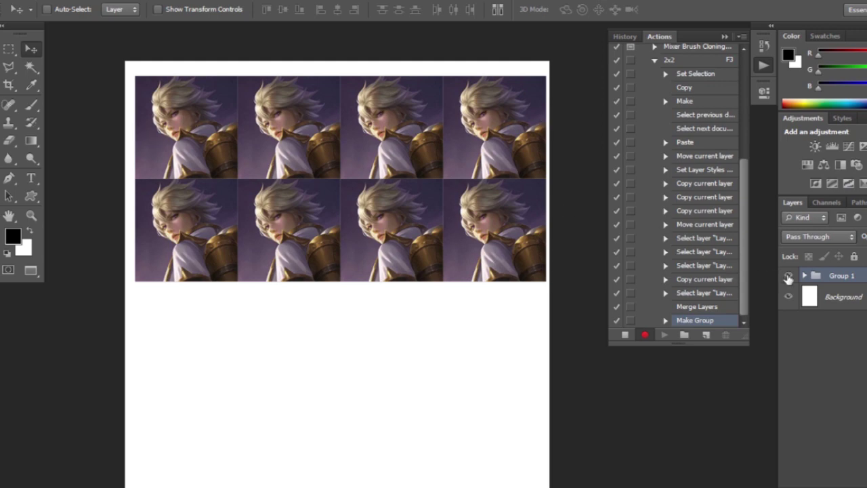
left_click(835, 306, "shift")
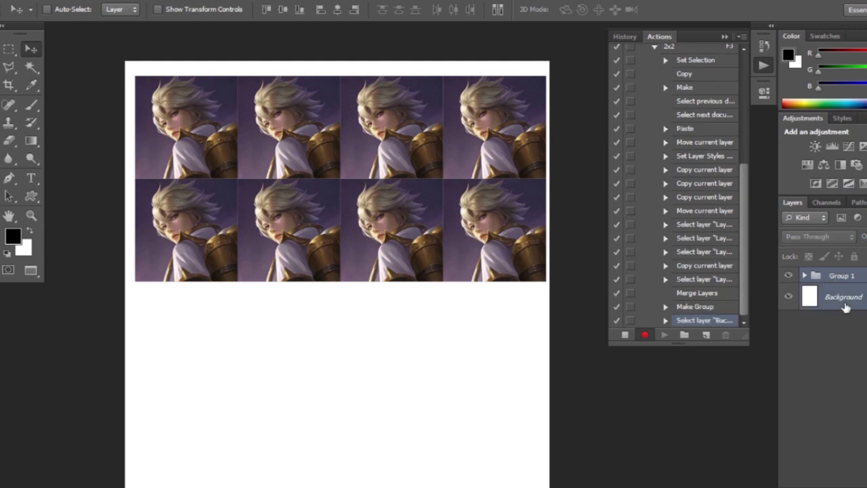
Centre the tile grid horizontally on the Background page.
left_click(338, 10)
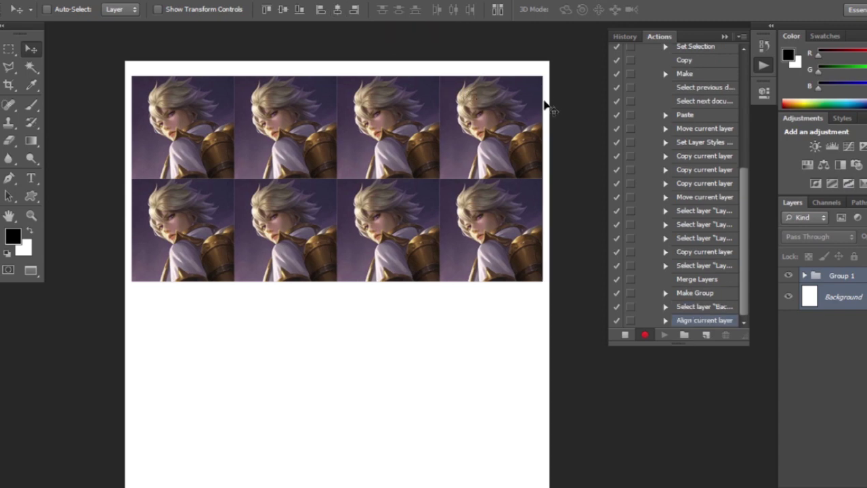
key("z")
left_click_drag(555, 110, 530, 138)
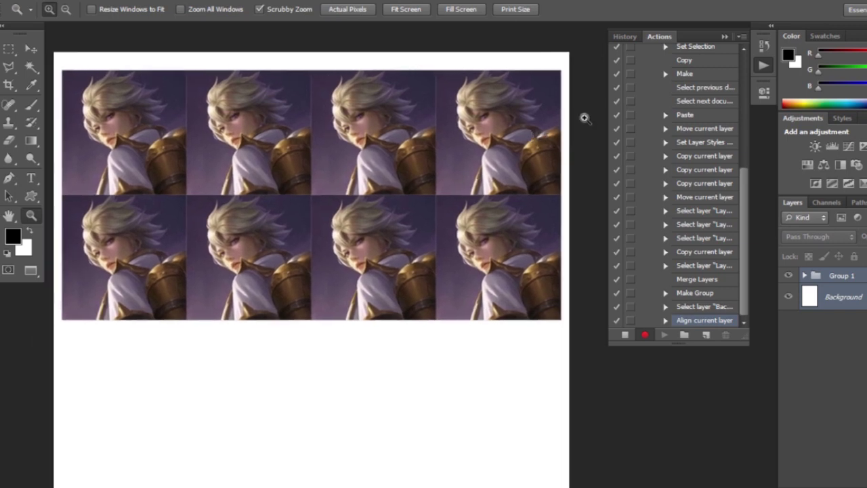
Nudge Group 1 slightly upward and stop recording the 2x2 action.
left_click(32, 48)
left_click(831, 271)
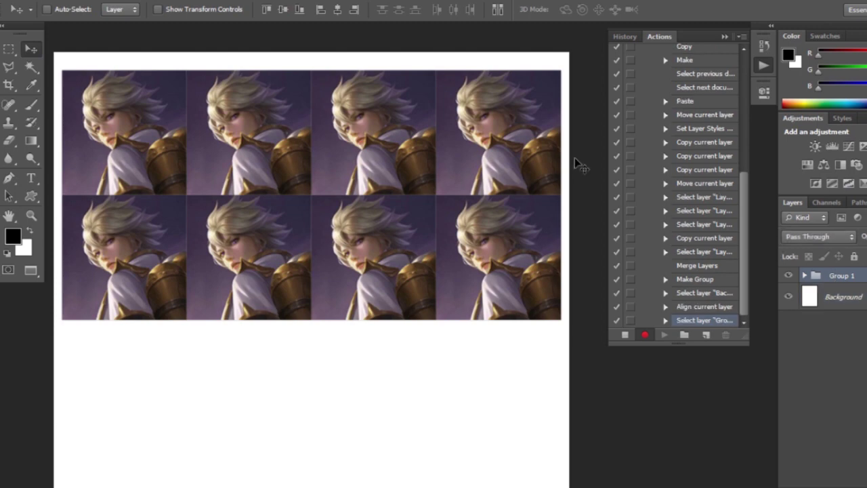
left_click_drag(509, 99, 512, 88)
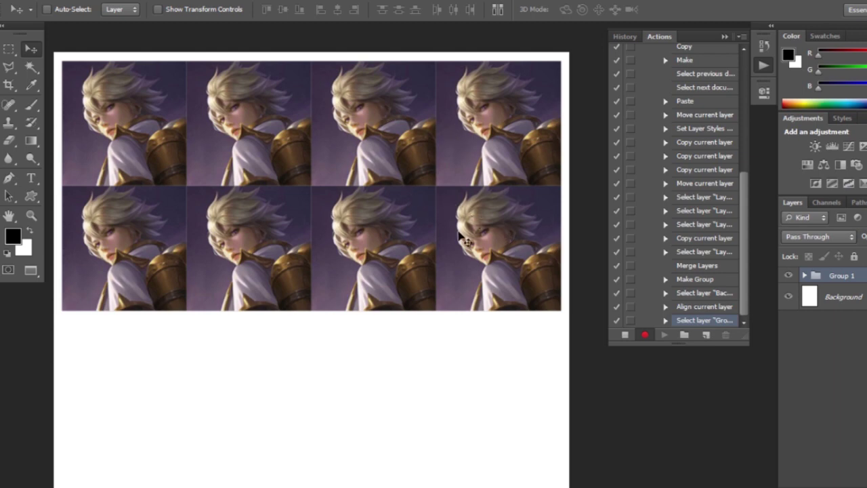
key("z")
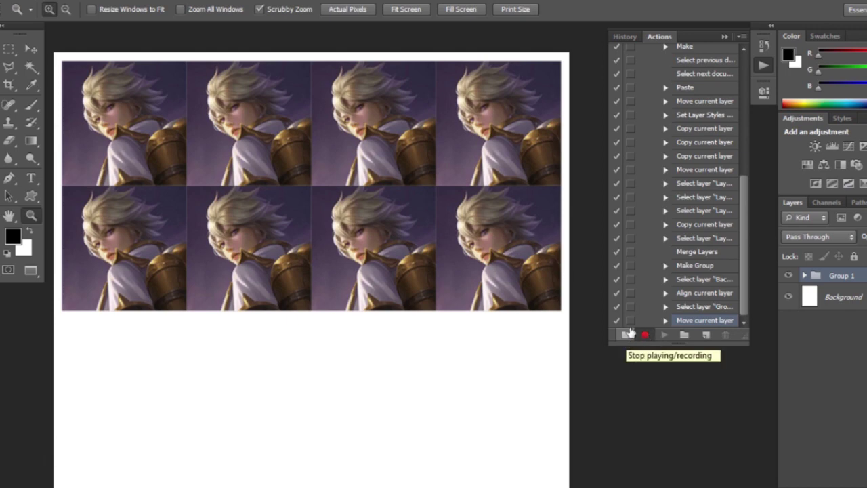
left_click(625, 336)
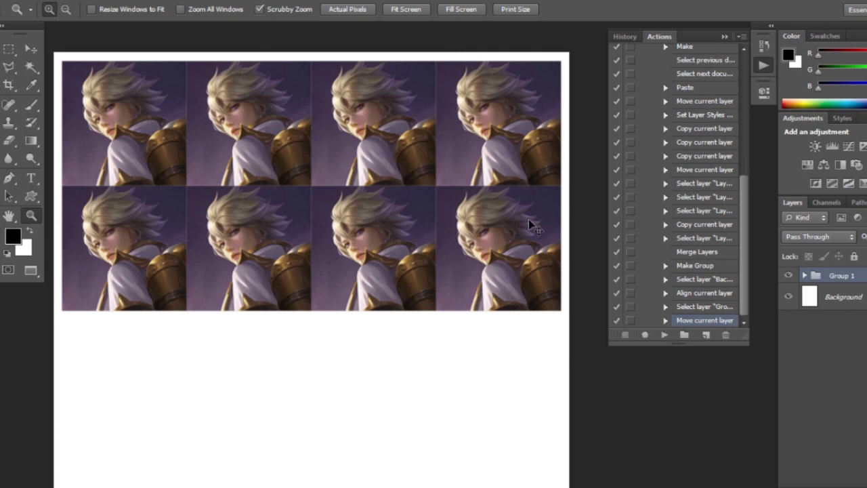
Toggle the page between screen modes, then close Untitled-1 without saving.
key("ctrl+0")
key("f")
key("f")
key("ctrl+0")
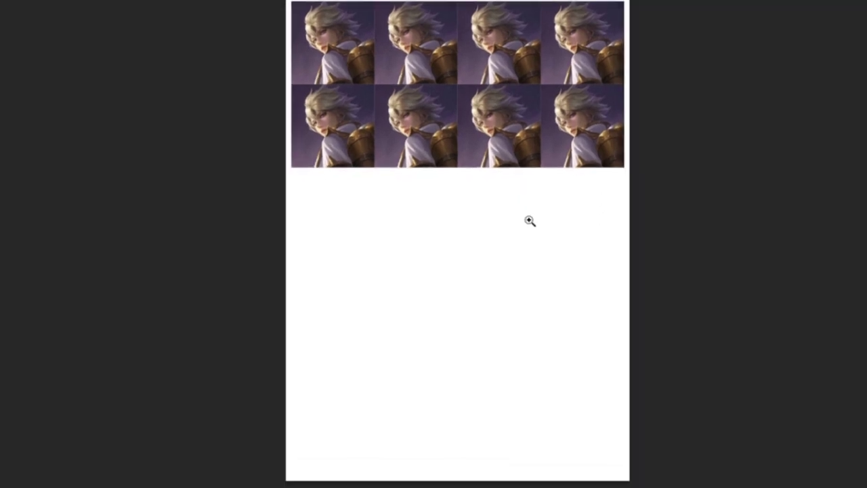
key("f")
key("ctrl+0")
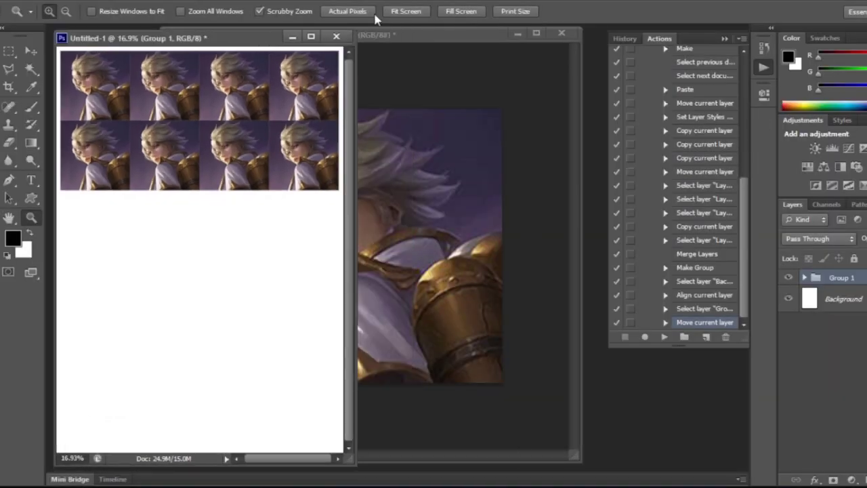
left_click(336, 36)
left_click(478, 191)
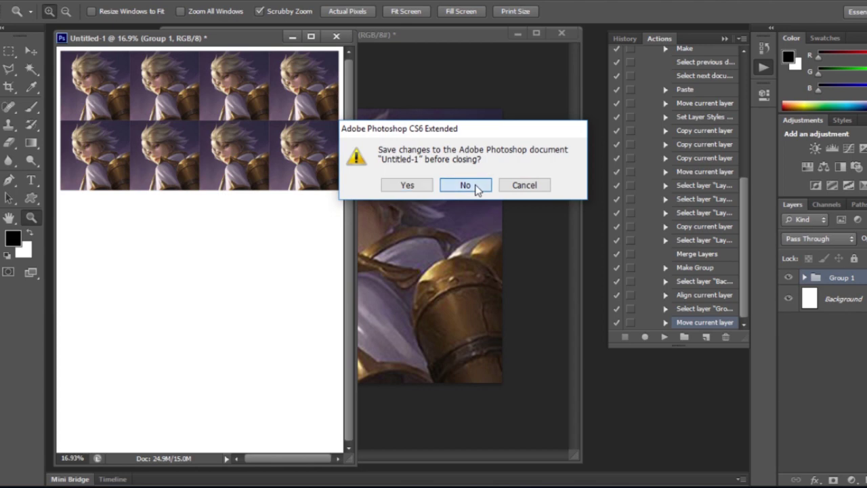
On the hero portrait, select all, deselect, and scroll the Actions panel back to the 2x2 action.
key("ctrl+a")
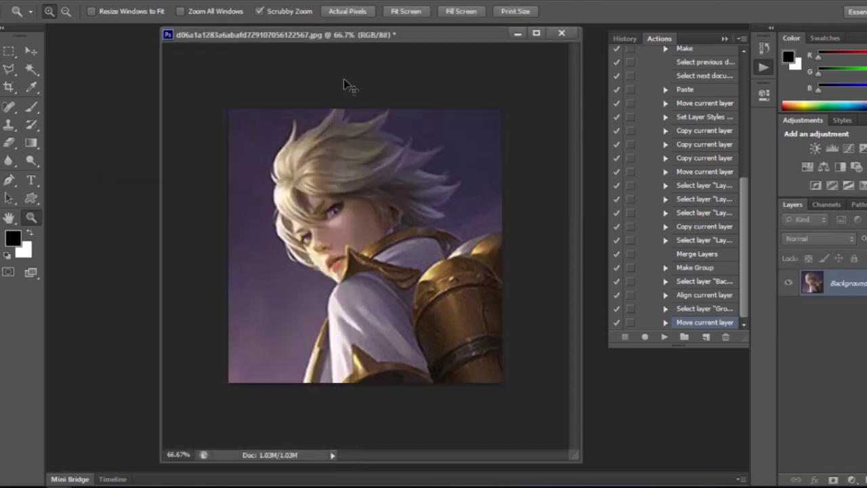
key("ctrl+d")
left_click(344, 79)
left_click(344, 78, "alt")
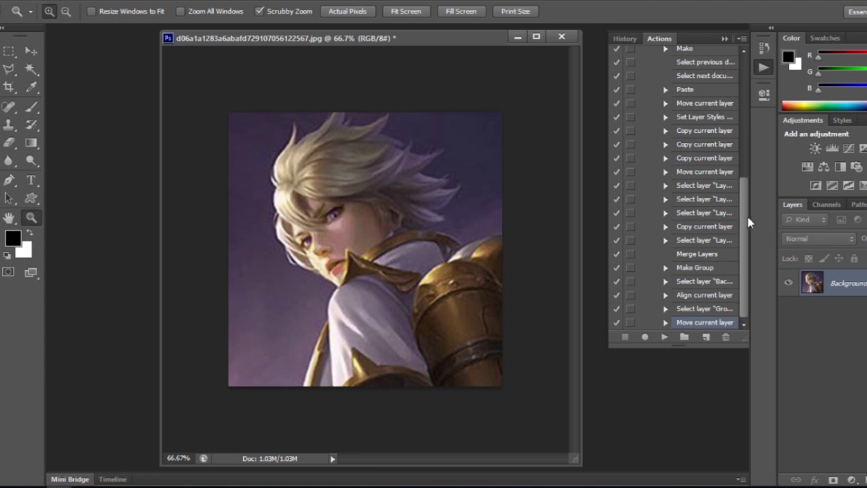
scroll(745, 220, "up", 2)
left_click_drag(403, 39, 379, 49)
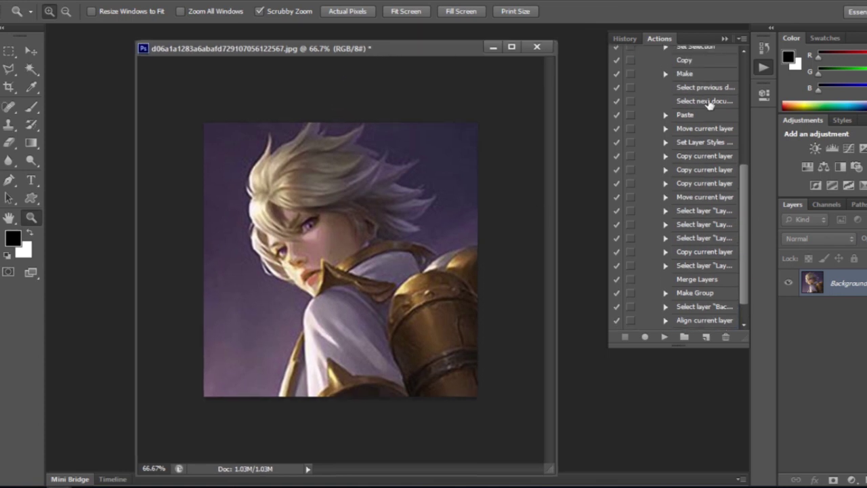
left_click_drag(744, 195, 744, 137)
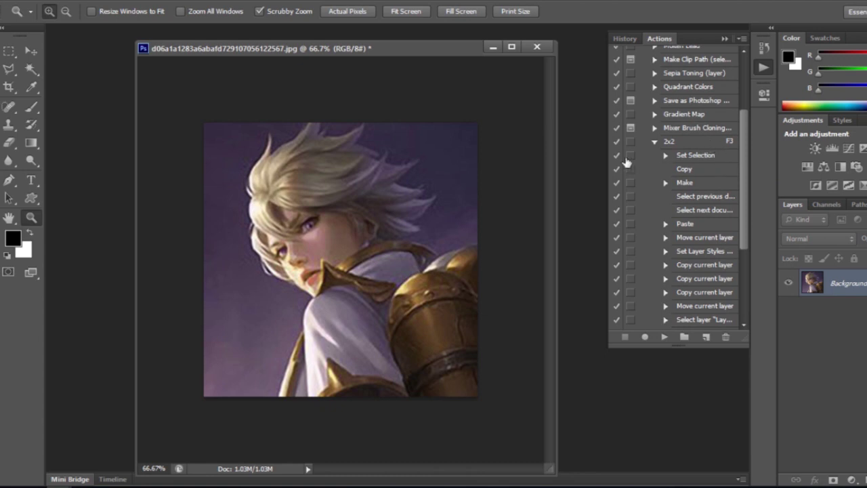
Play the 2x2 action on the portrait with F3, then resume recording into it.
key("F3")
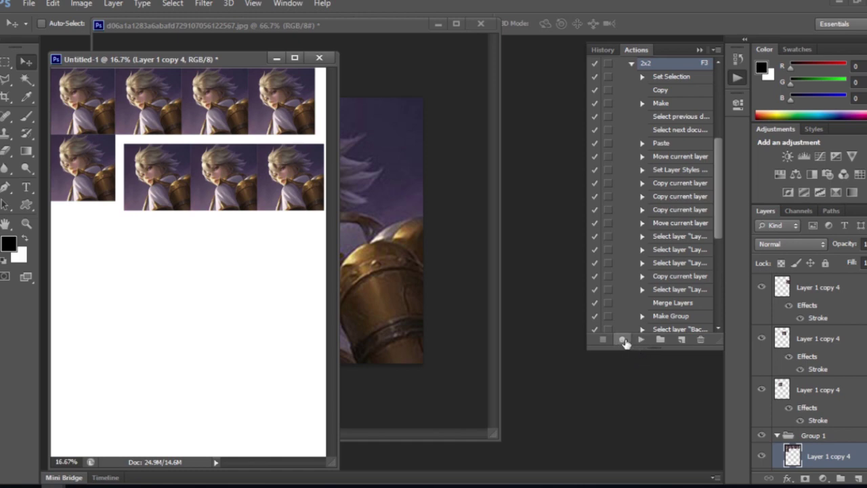
left_click(623, 340)
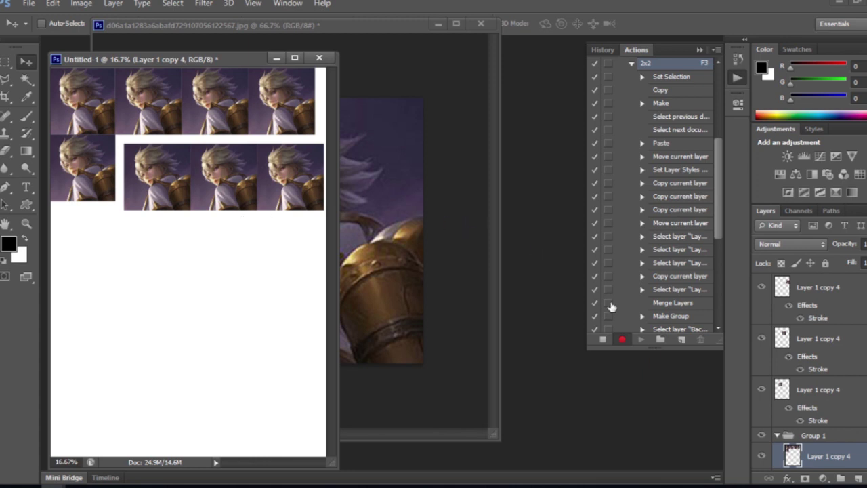
Slide the second-row tiles left to close the gaps, then merge the selected tile layers.
left_click_drag(169, 193, 202, 182)
left_click_drag(277, 182, 269, 180)
left_click_drag(306, 238, 82, 112)
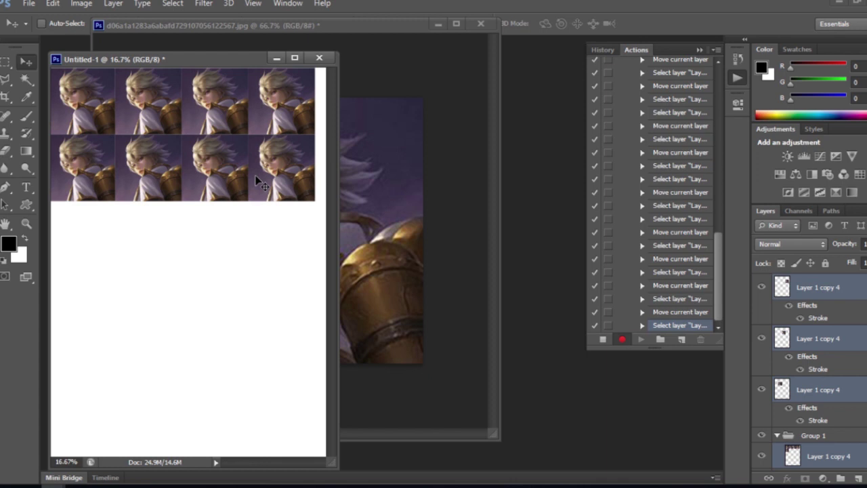
key("ctrl+e")
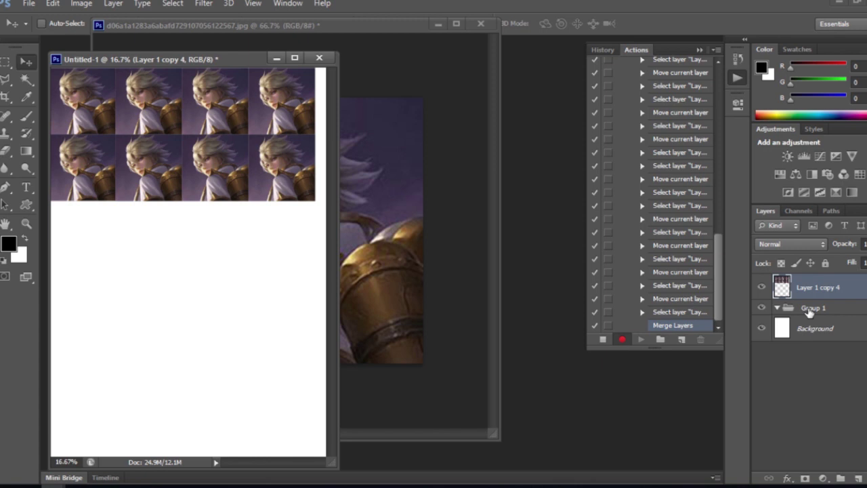
Merge Group 1 into the tile layer, add Background to the selection, and go full-screen.
left_click(810, 309, "shift")
key("ctrl+e")
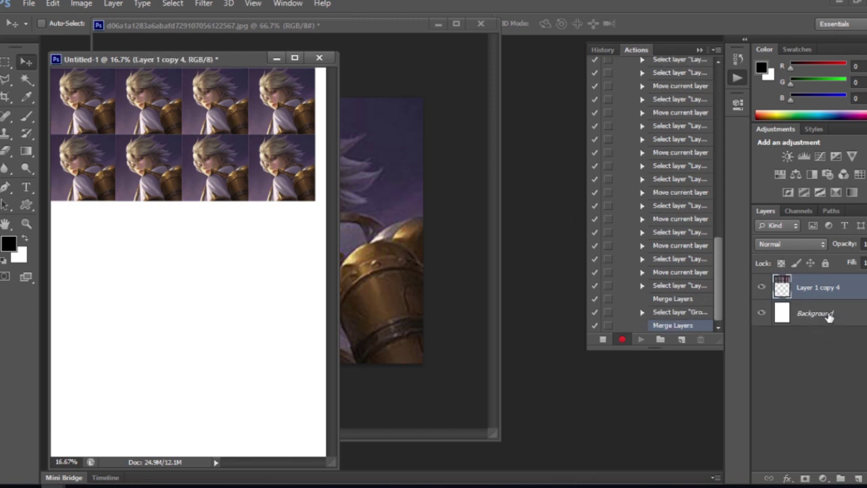
left_click(831, 314, "shift")
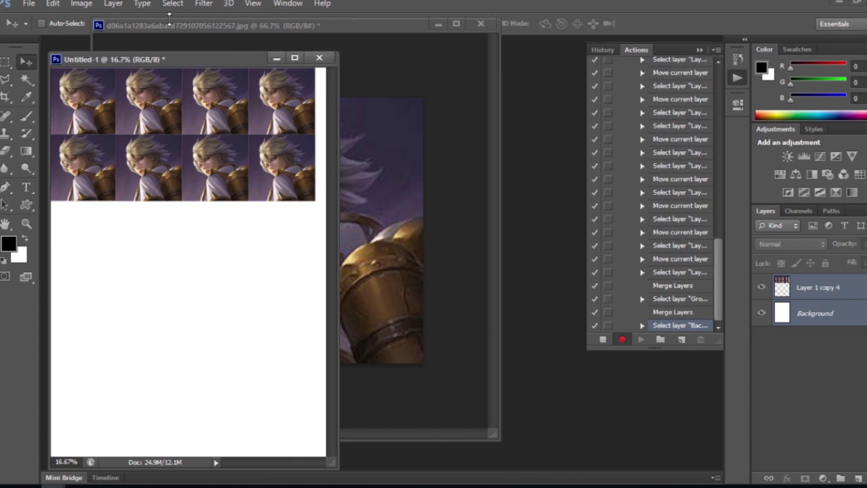
key("f")
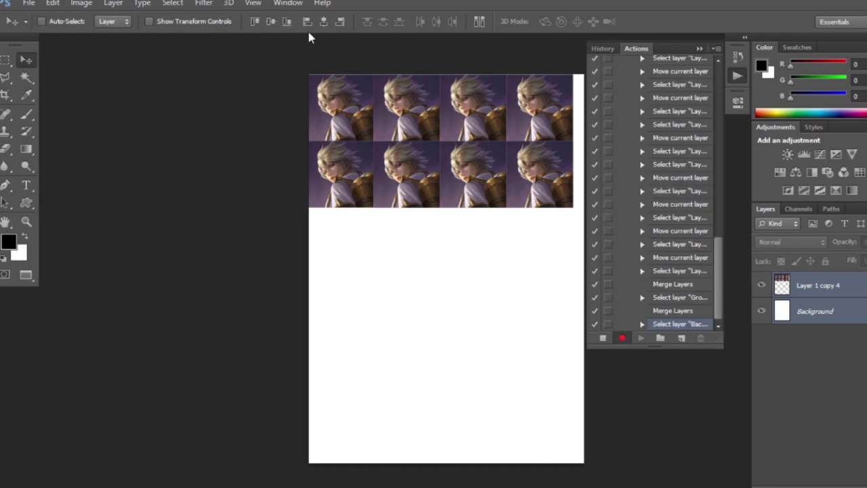
Centre the Layer 1 copy 4 tile grid horizontally, nudge it slightly left and down, and stop recording.
left_click(325, 21)
left_click_drag(445, 115, 397, 106)
left_click(812, 296)
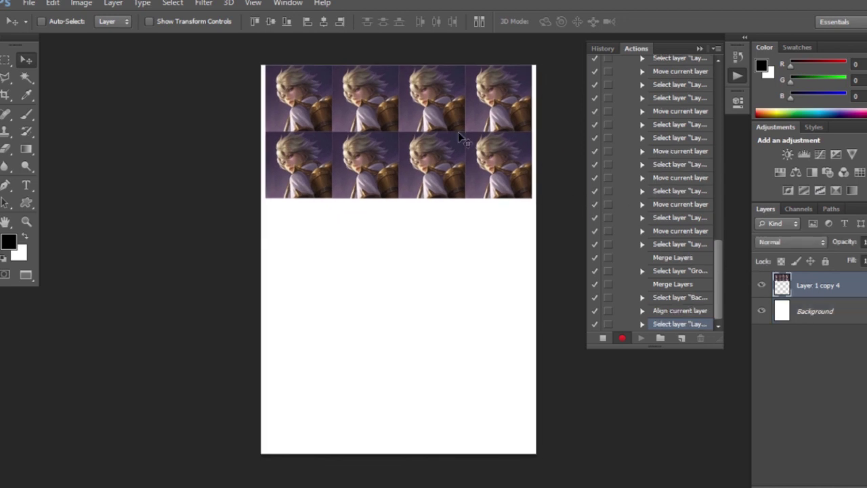
mouse_move(424, 115)
left_mouse_down()
mouse_move(421, 126)
mouse_move(420, 117)
left_mouse_up()
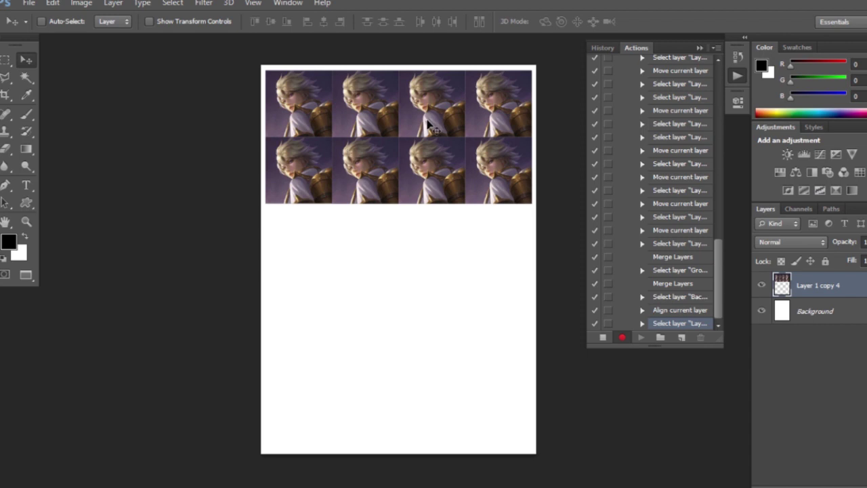
key("ctrl+plus")
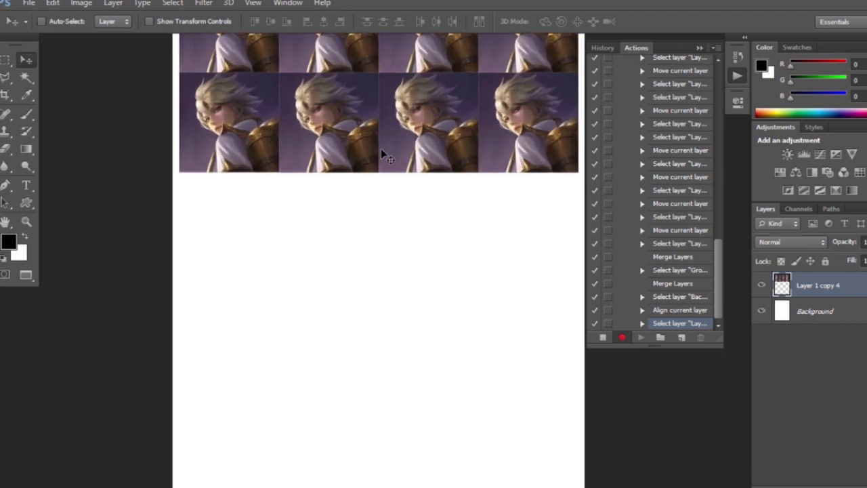
left_click_drag(377, 141, 294, 256)
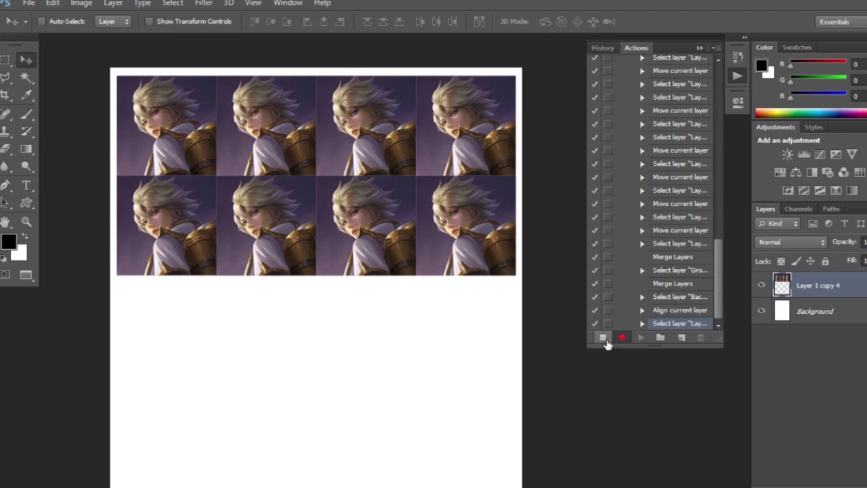
left_click(605, 342)
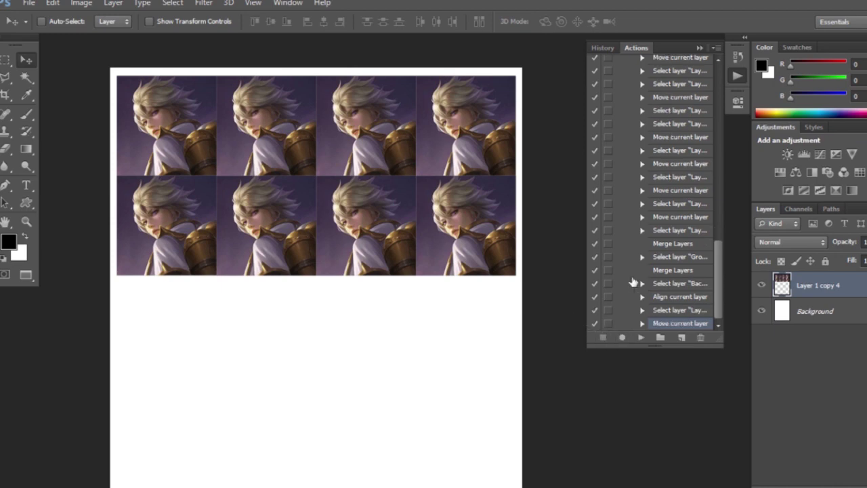
Close Untitled-1 without saving and shift the hero portrait's window down slightly.
scroll(658, 300, "up", 3)
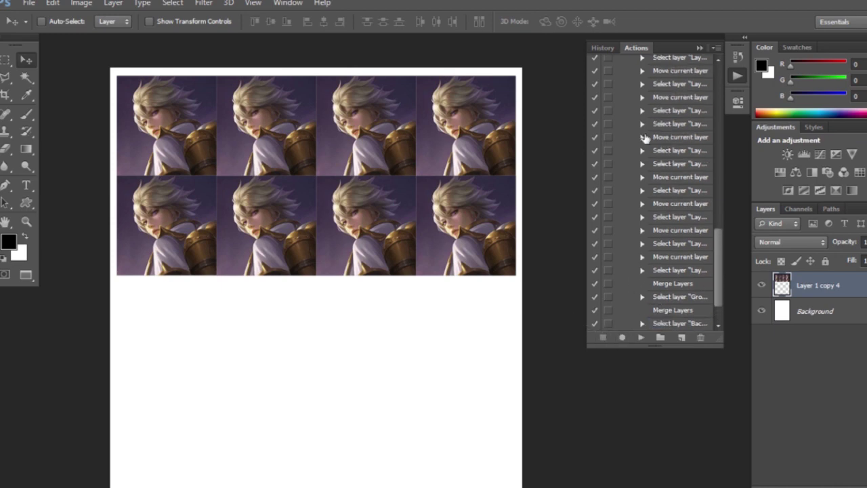
scroll(623, 173, "up", 5)
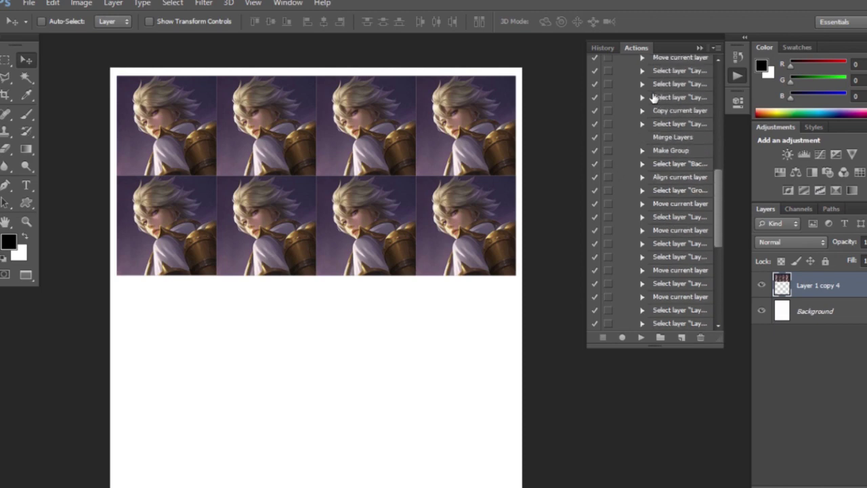
scroll(645, 129, "up", 6)
scroll(645, 130, "down", 3)
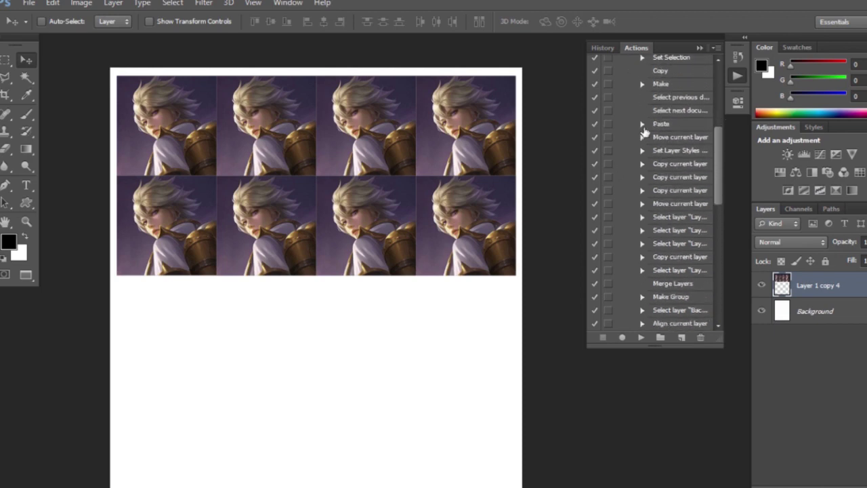
scroll(644, 130, "down", 10)
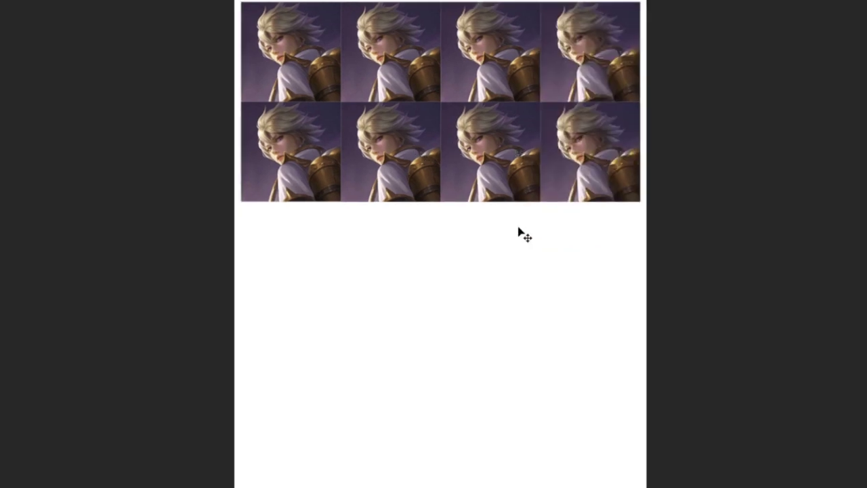
key("ctrl+w")
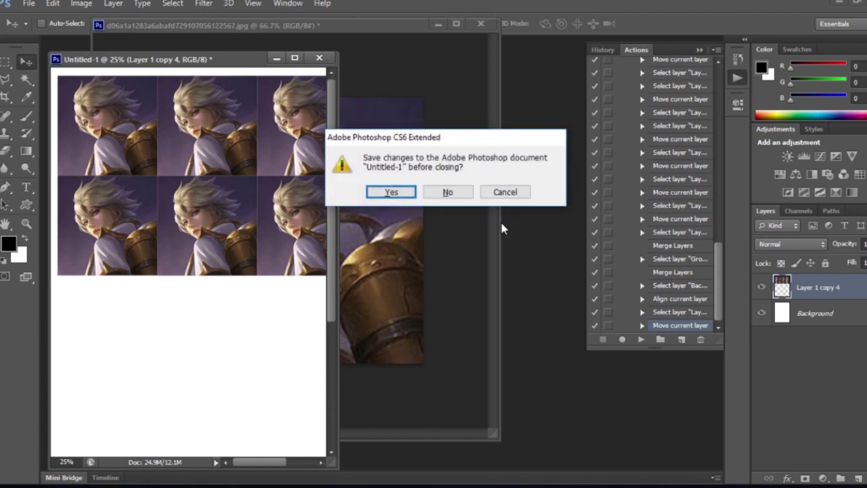
key("n")
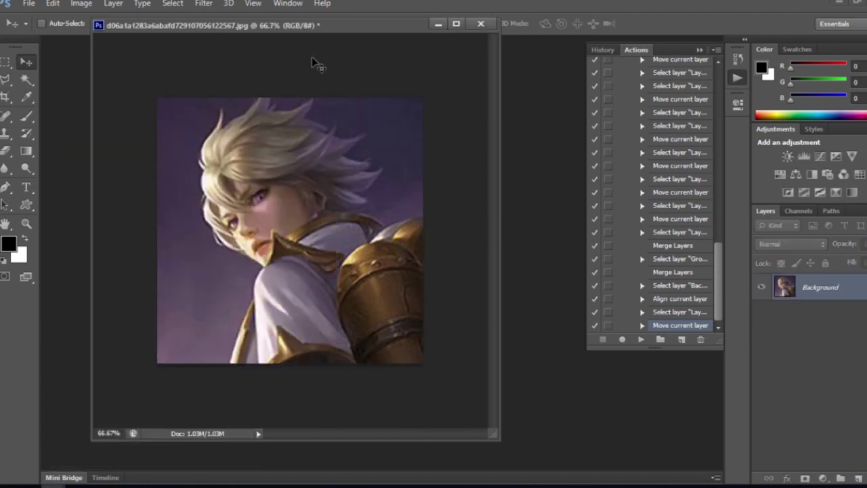
left_click_drag(301, 27, 295, 46)
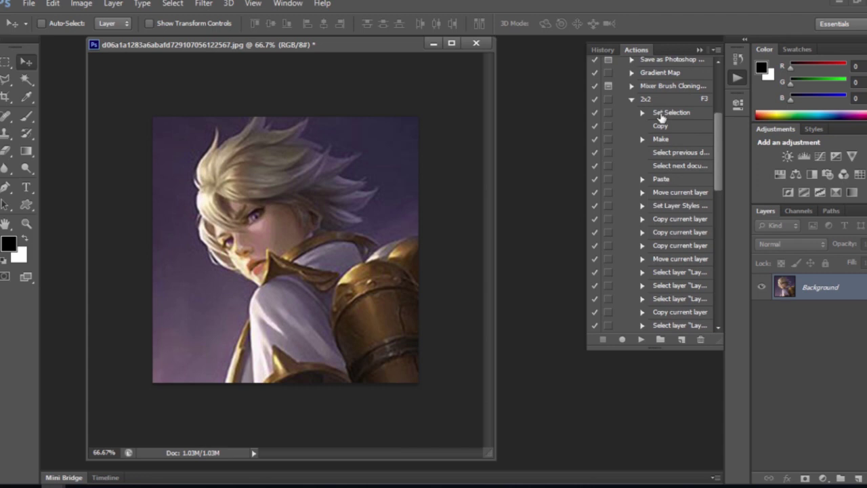
Play the 2x2 action with F3 on the hero image and dismiss the 'Merge Layers not available' alert.
left_click(633, 102)
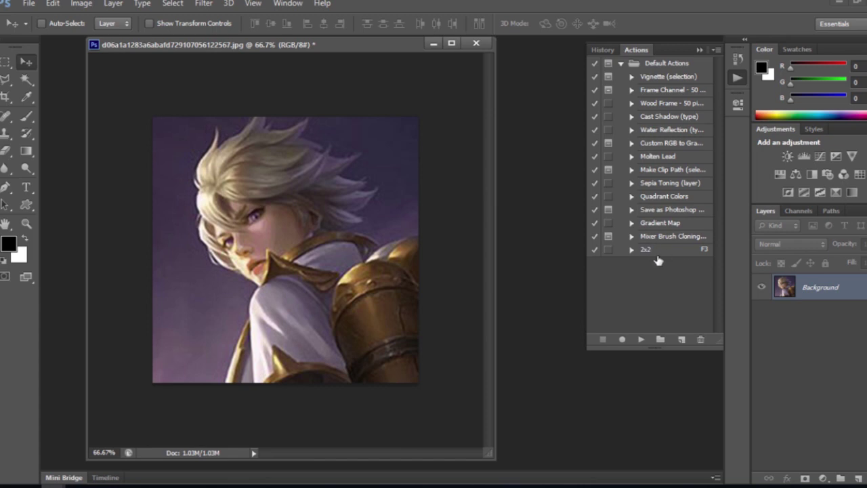
left_click(632, 251)
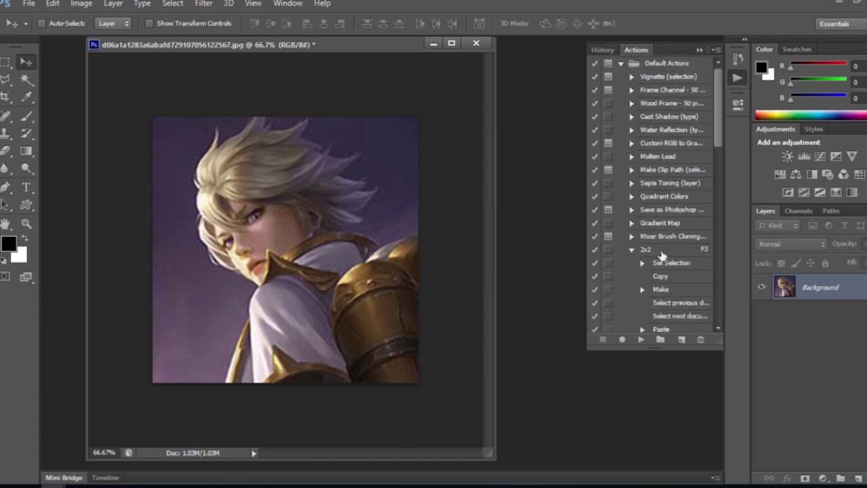
key("F3")
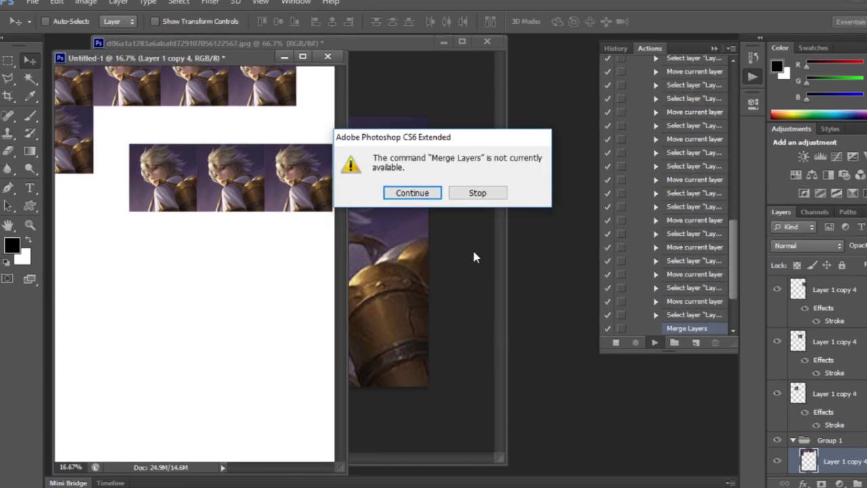
left_click(473, 192)
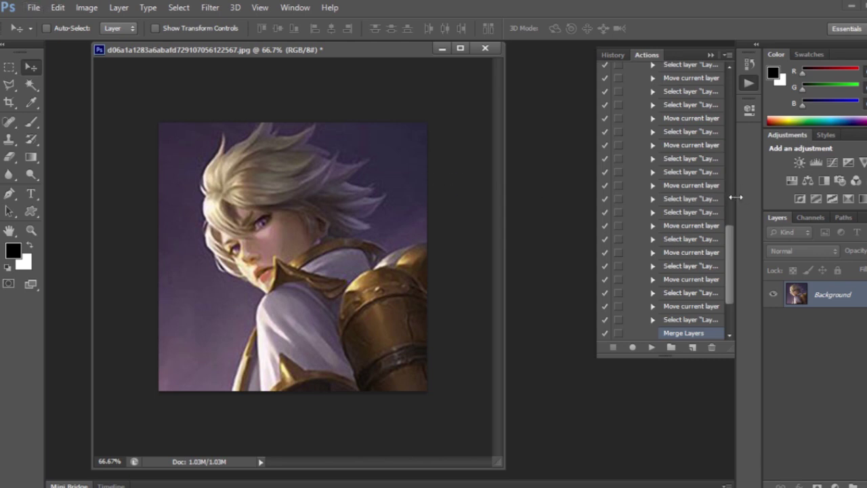
Collapse the 2x2 action's steps and select the hero image with the Rectangular Marquee.
left_click_drag(731, 216, 735, 101)
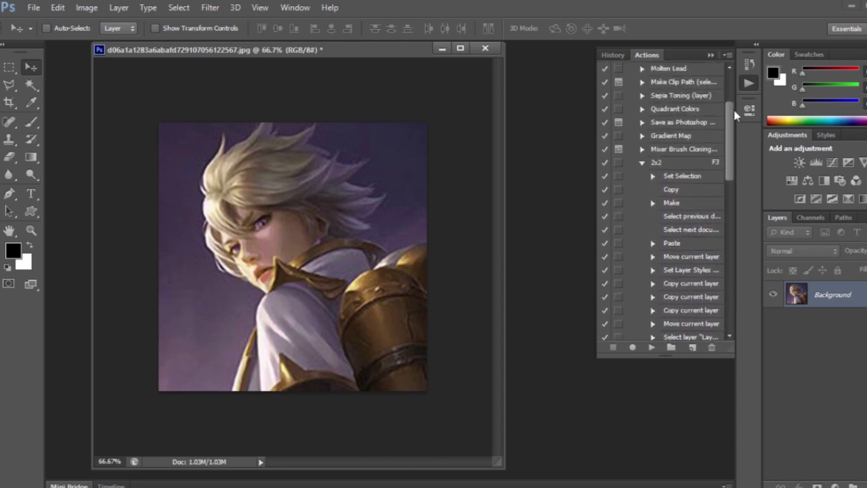
left_click(641, 165)
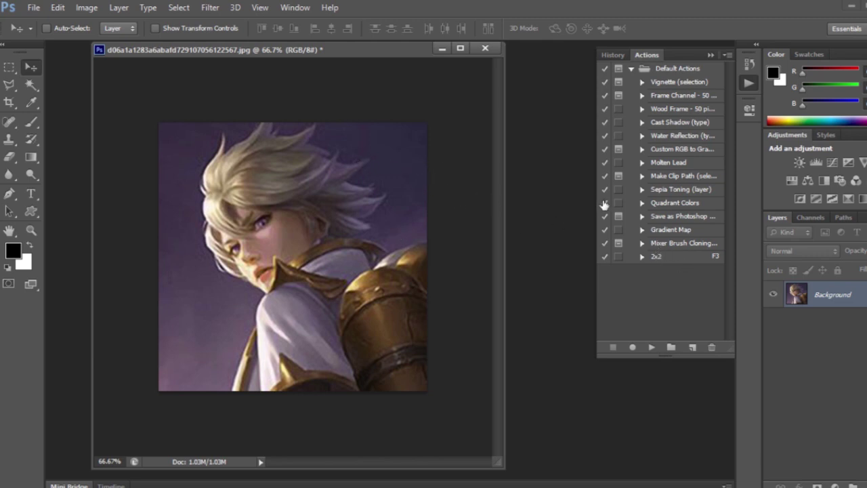
key("m")
left_click_drag(159, 122, 263, 196)
key("ctrl+a")
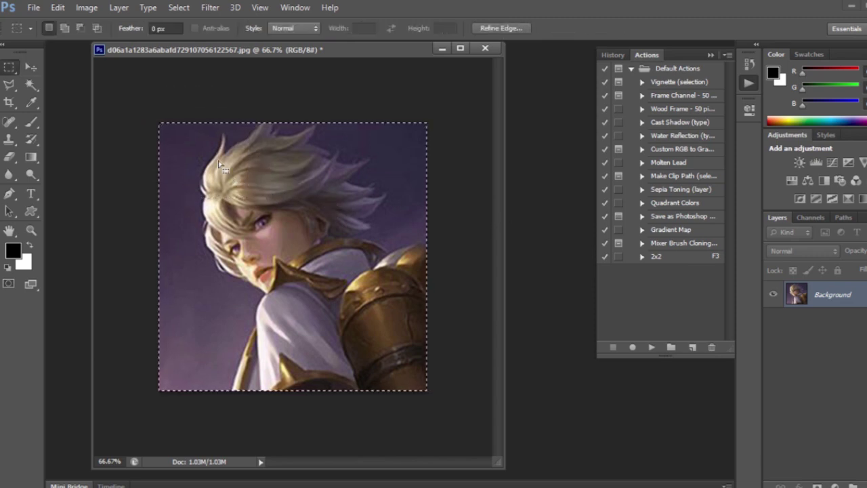
Redo the selection so the entire hero image is selected with Ctrl+A.
key("ctrl+d")
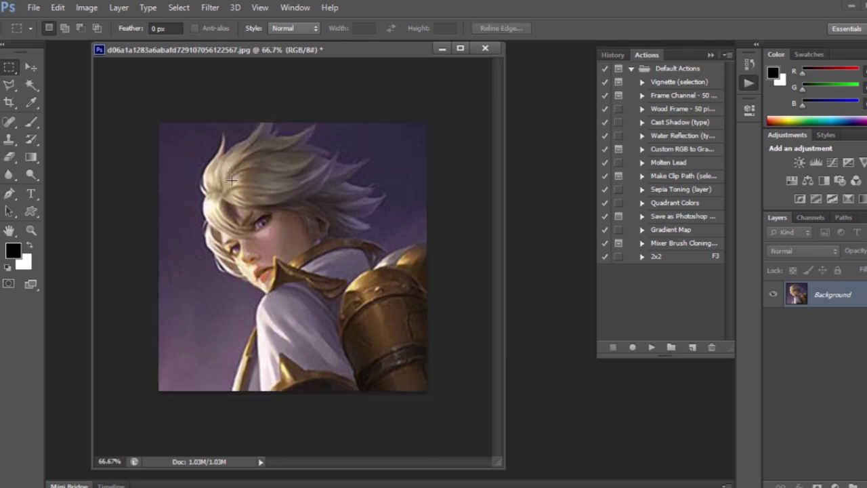
left_click_drag(138, 93, 434, 393)
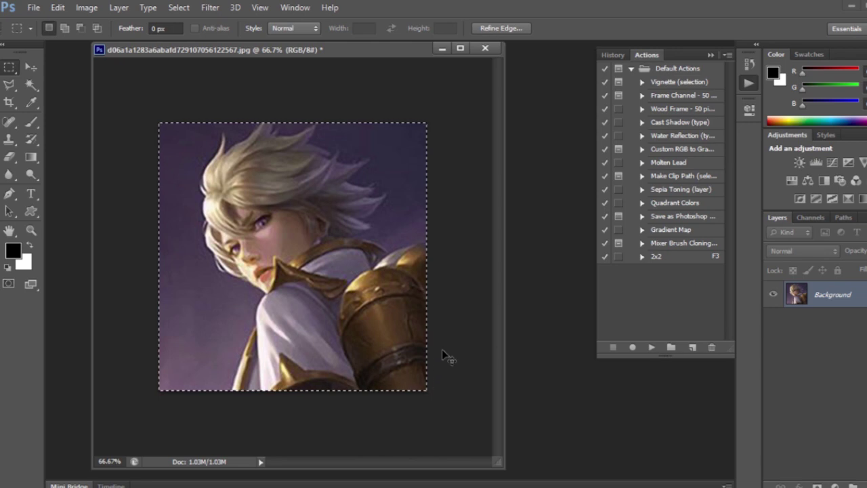
key("ctrl+d")
key("ctrl+a")
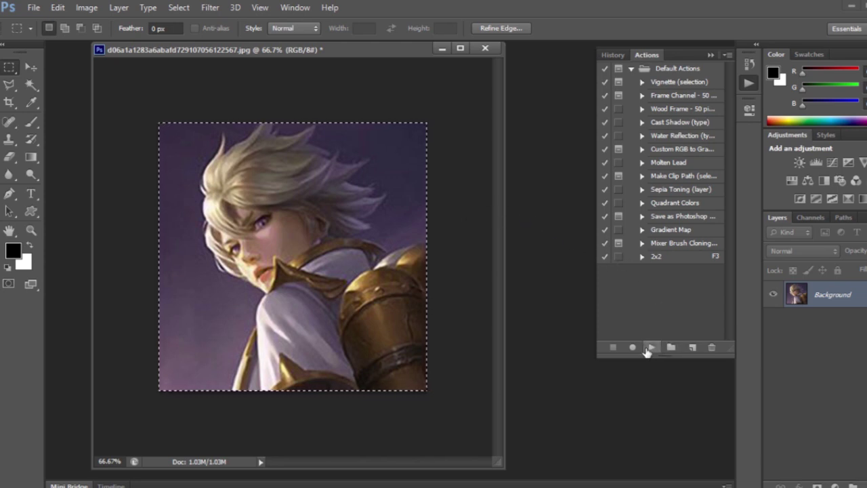
left_click(692, 347)
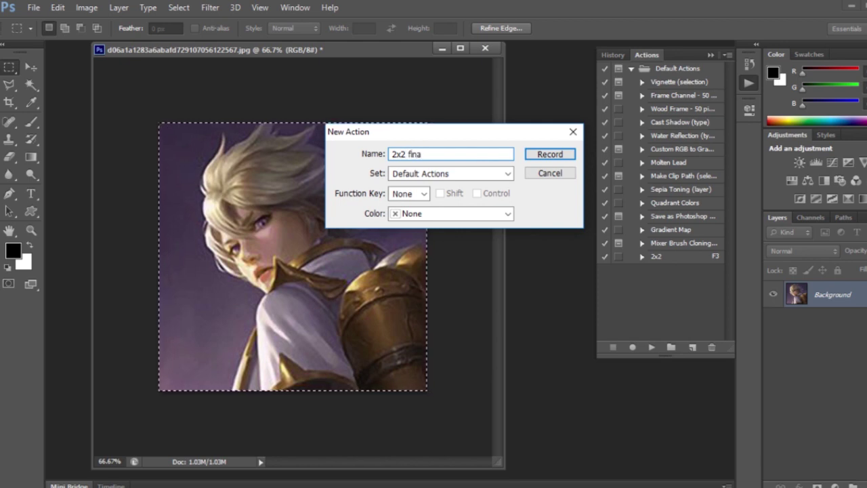
Set up '2x2 final' in Default Actions with Shift+F3 and no colour, and start recording.
left_click(420, 174)
left_click(421, 185)
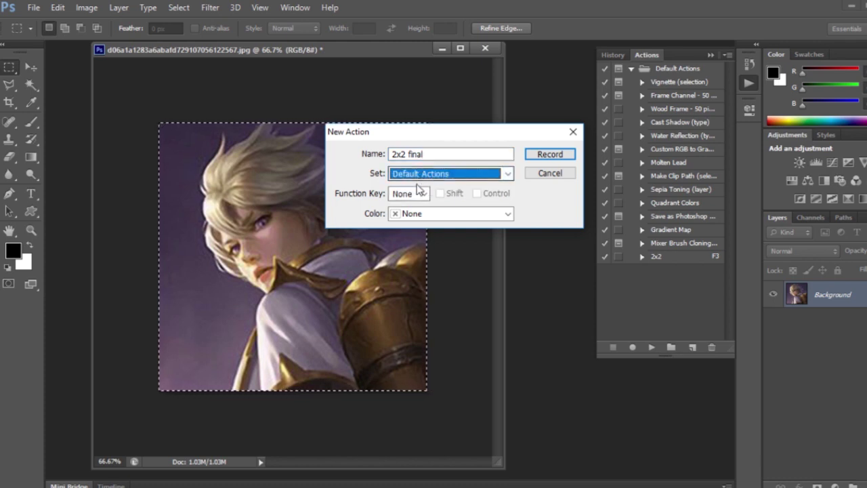
left_click(420, 194)
left_click(400, 229)
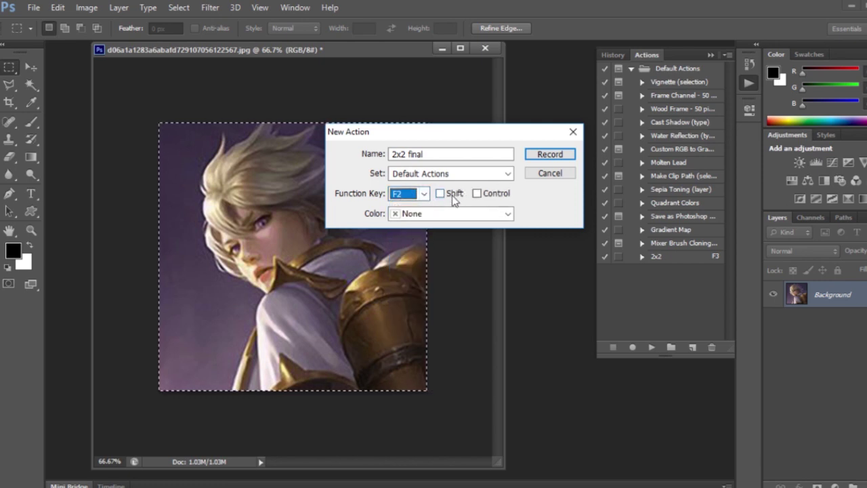
left_click(413, 197)
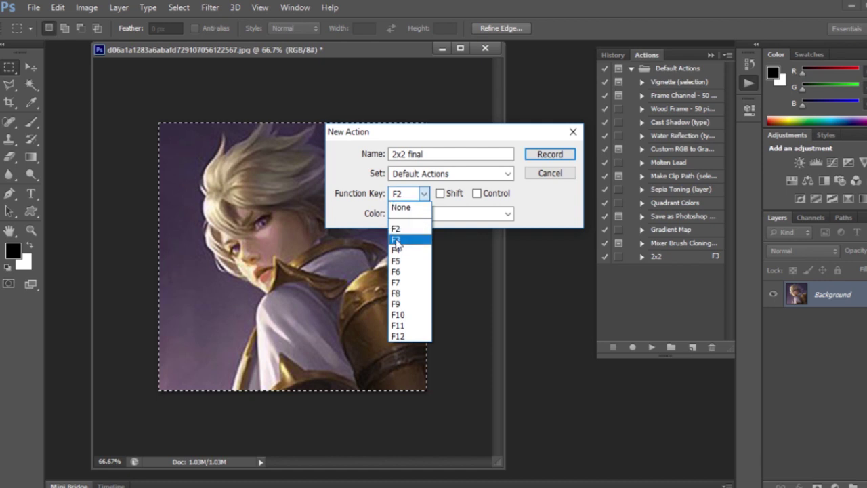
left_click(396, 241)
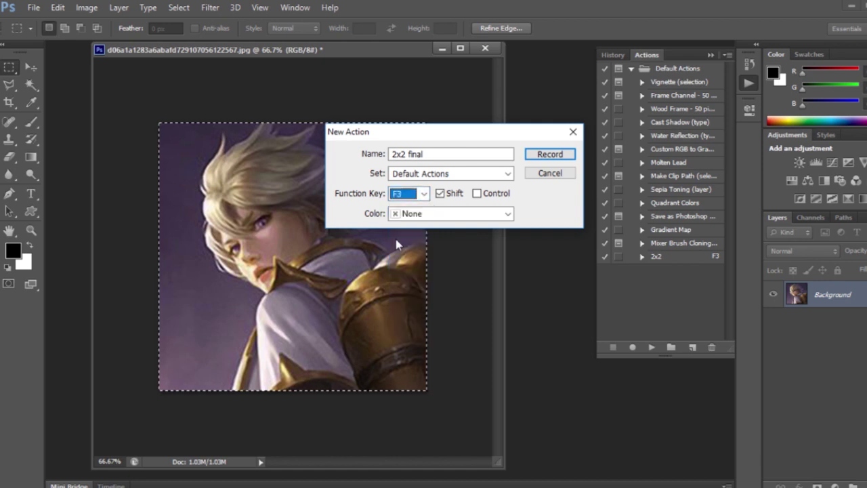
left_click(421, 213)
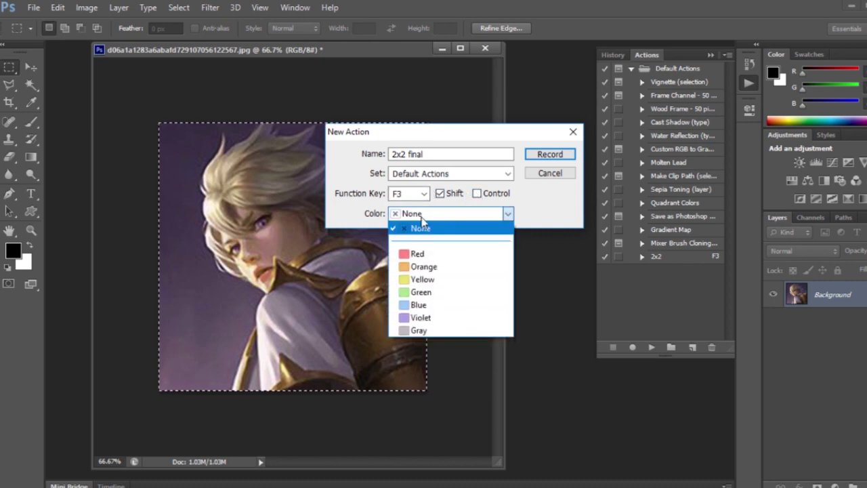
left_click(423, 228)
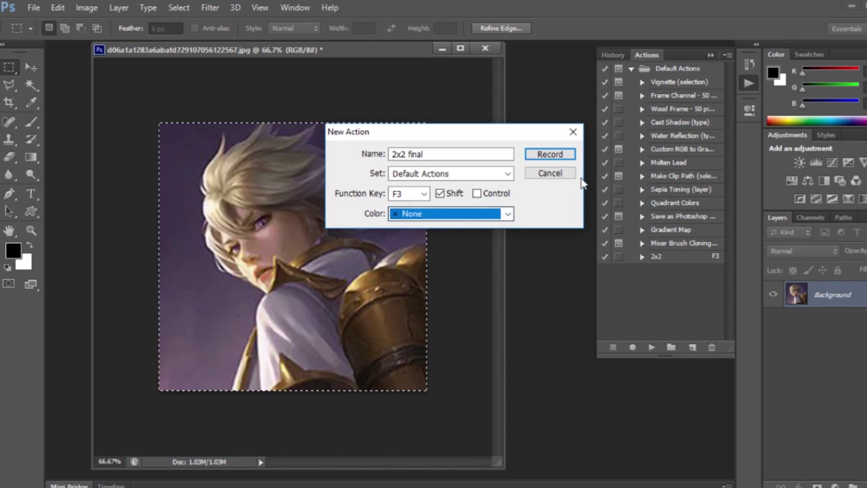
left_click(548, 155)
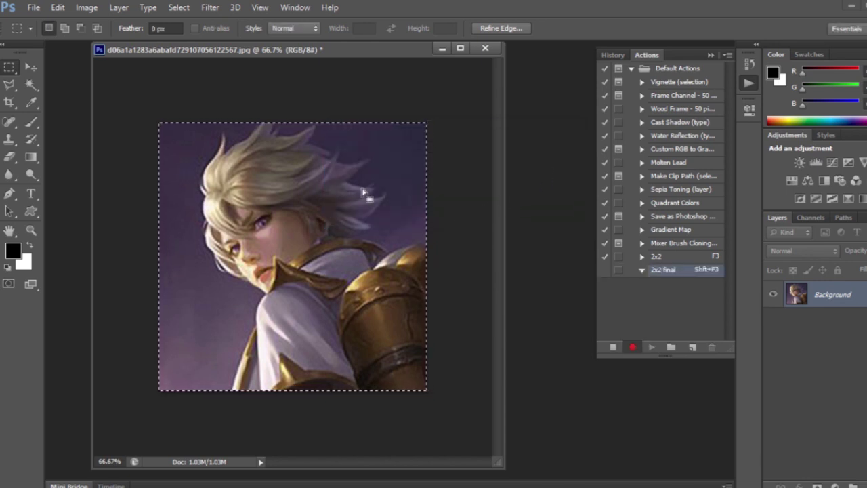
Copy the hero image and create a new International Paper A4 page, 210 × 297 mm at 300 ppi.
key("ctrl+c")
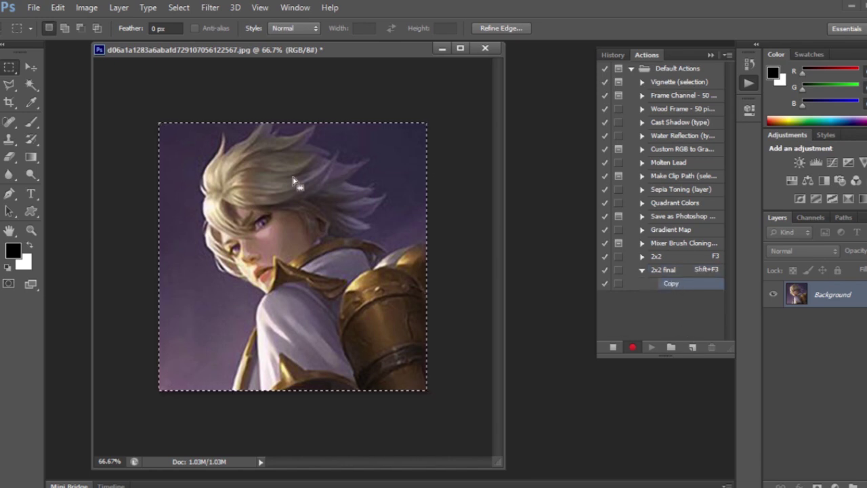
left_click(33, 7)
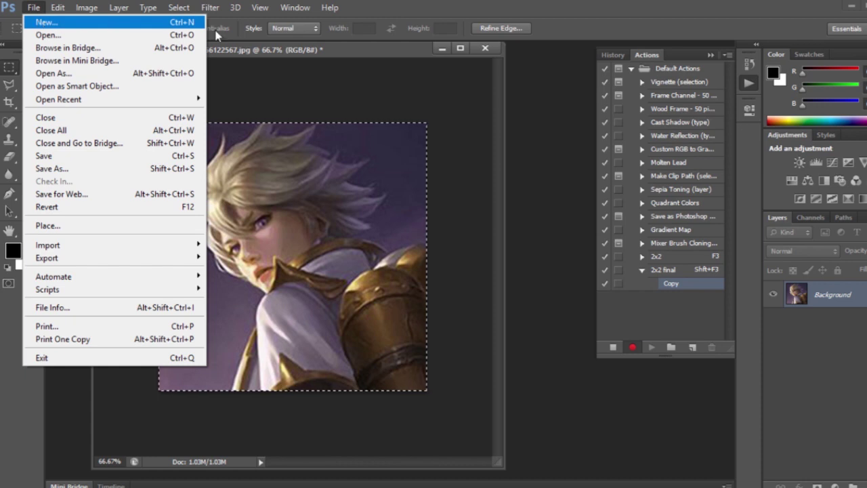
left_click(31, 21)
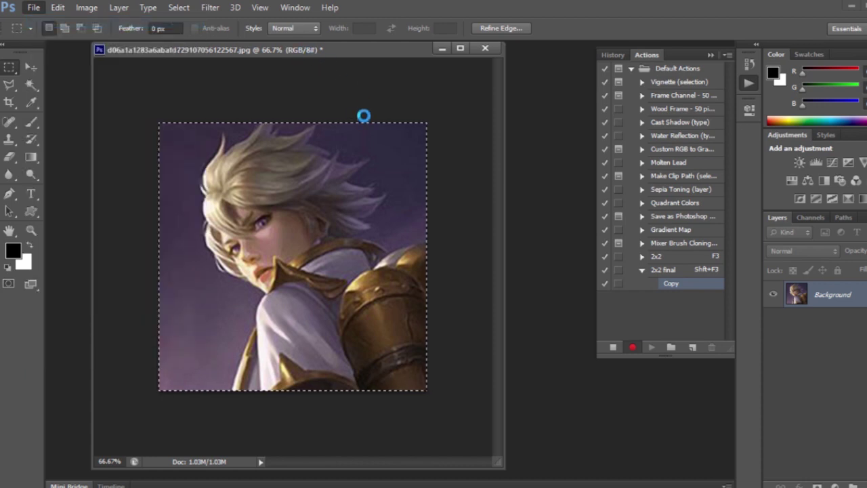
left_click(374, 131)
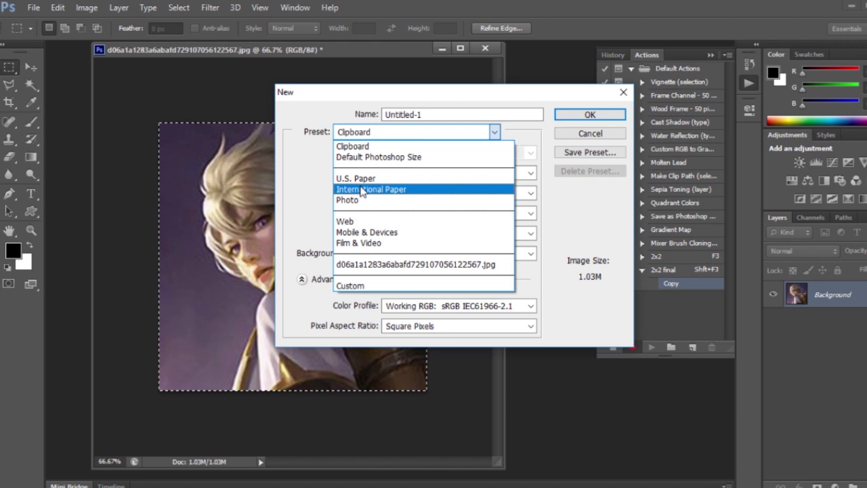
left_click(363, 191)
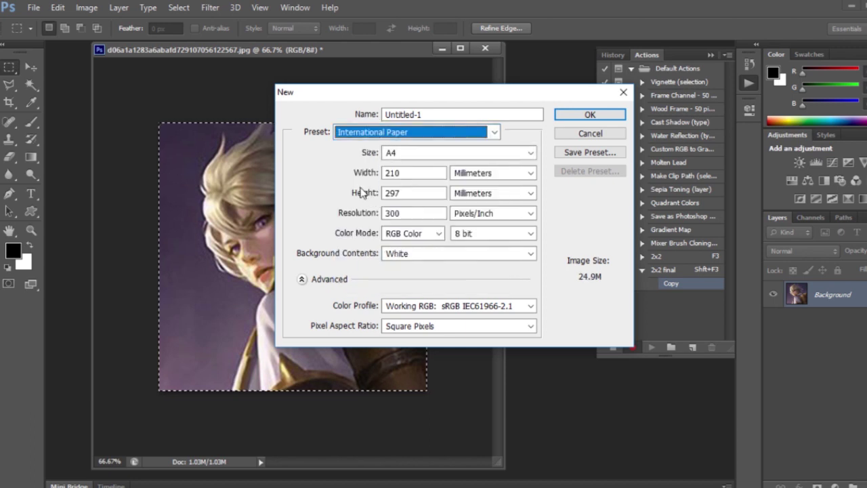
left_click(589, 116)
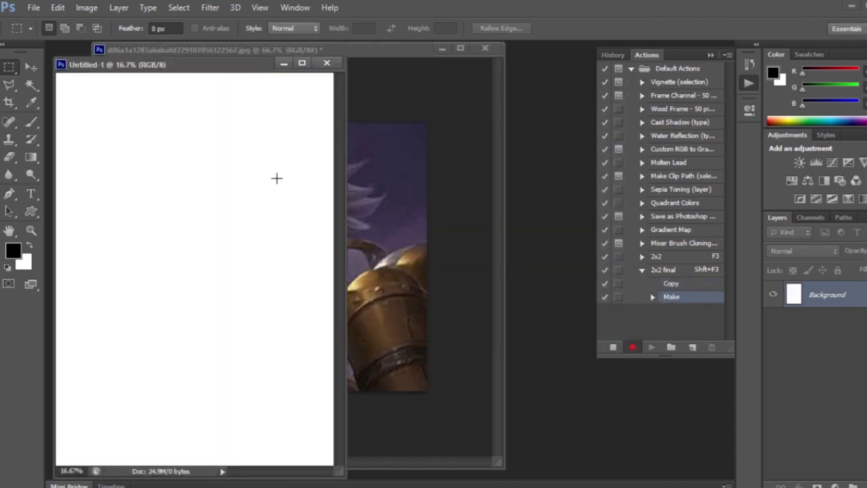
Paste the copied portrait onto the A4 page as Layer 1 and zoom in on it.
key("ctrl+v")
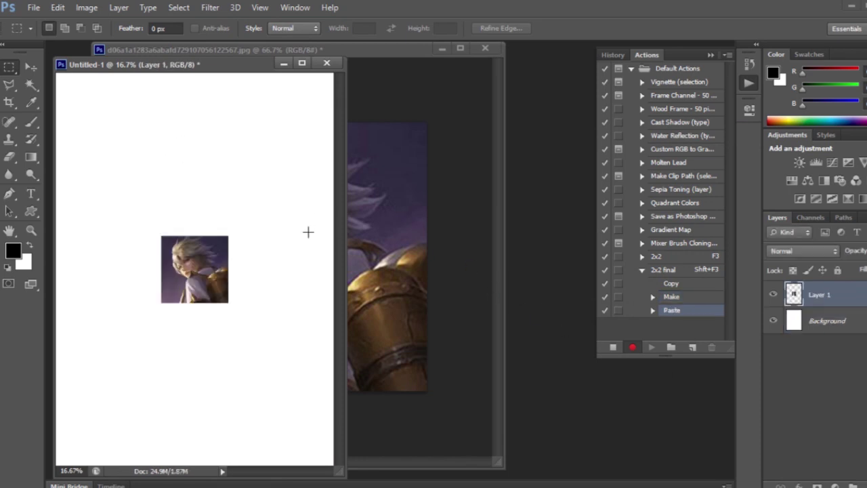
key("z")
left_click_drag(223, 245, 250, 254)
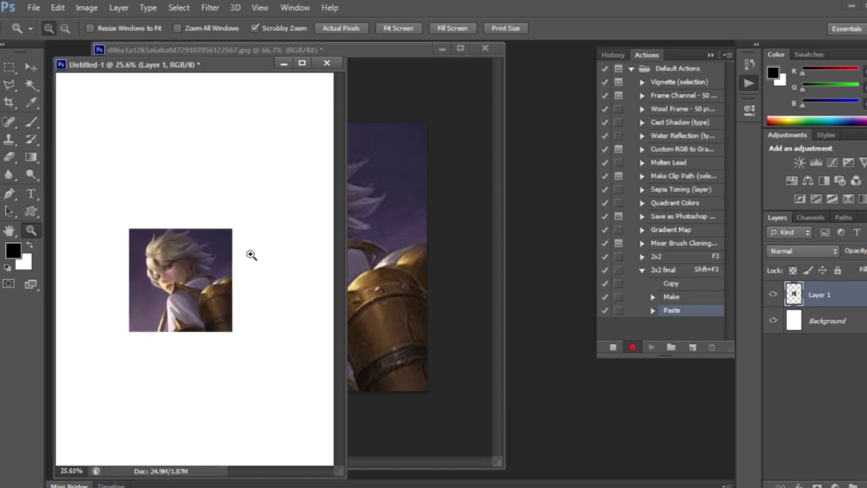
left_click_drag(207, 270, 210, 236)
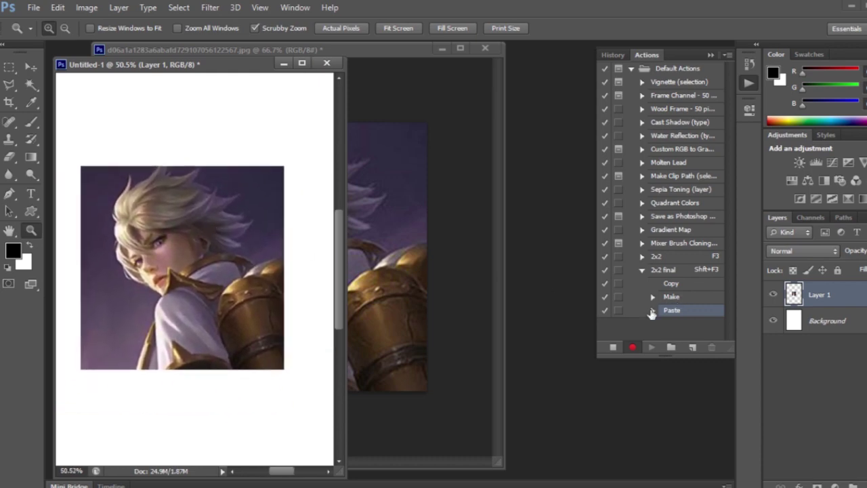
left_click(800, 486)
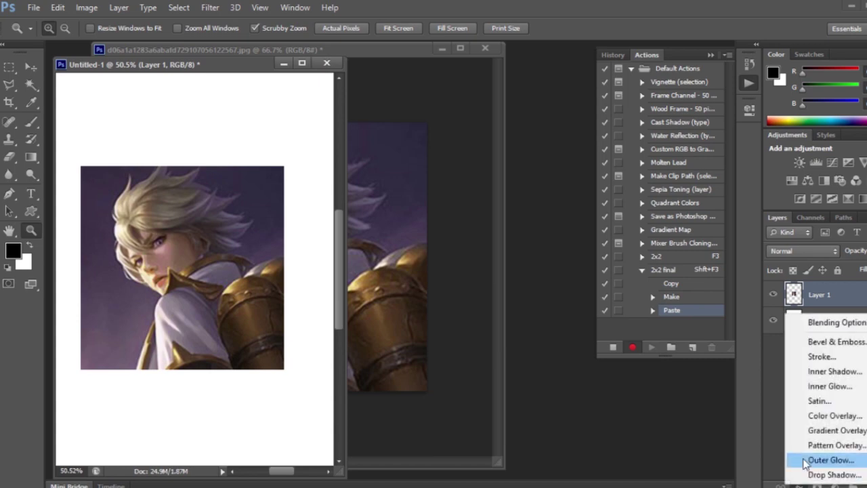
Add a 1 px outside Stroke in grey #999999 to Layer 1.
left_click(820, 357)
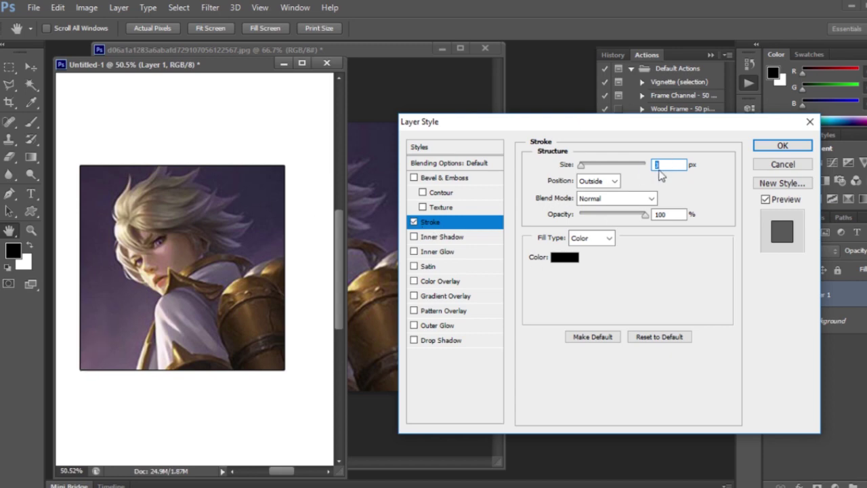
type("1")
left_click(554, 258)
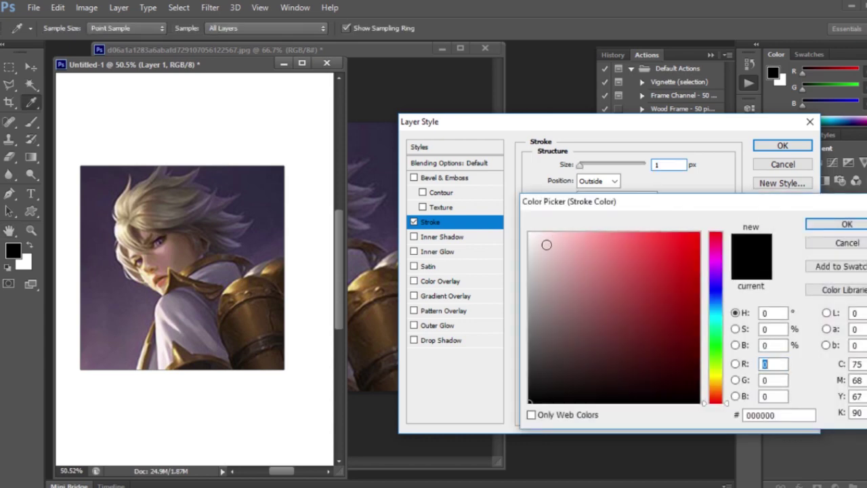
mouse_move(557, 253)
left_mouse_down()
mouse_move(519, 281)
mouse_move(538, 282)
mouse_move(522, 287)
mouse_move(519, 300)
left_mouse_up()
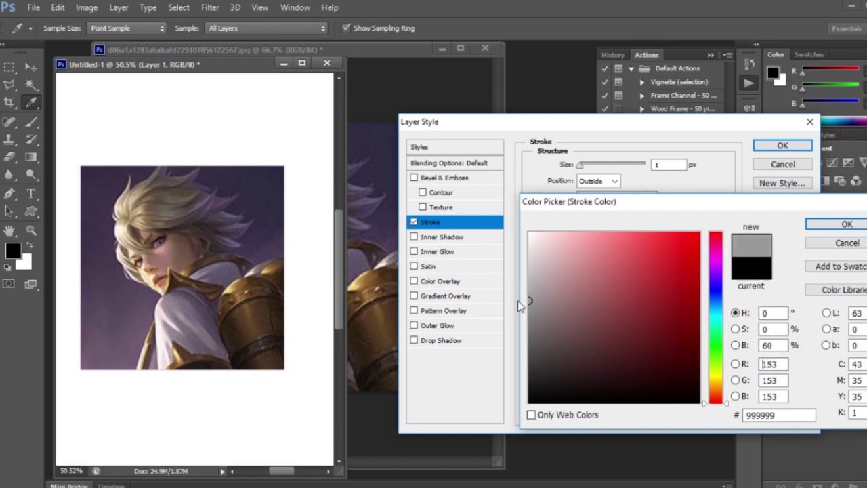
left_click(826, 227)
left_click(766, 145)
key("z")
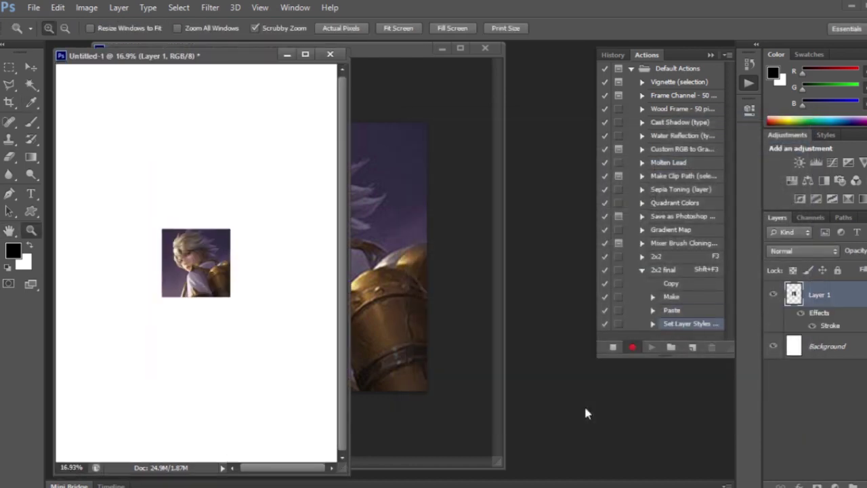
key("v")
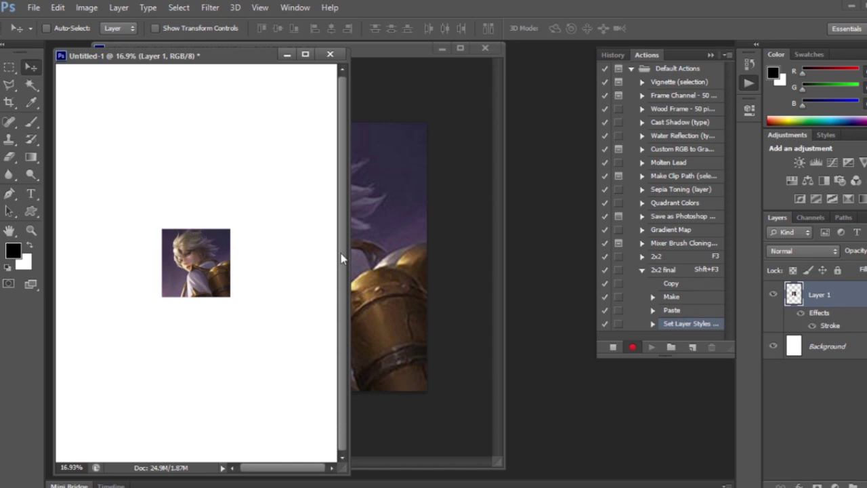
Place the portrait top-left, merge a four-tile row, copy it into five rows, and merge all into one layer.
left_click_drag(192, 266, 291, 127)
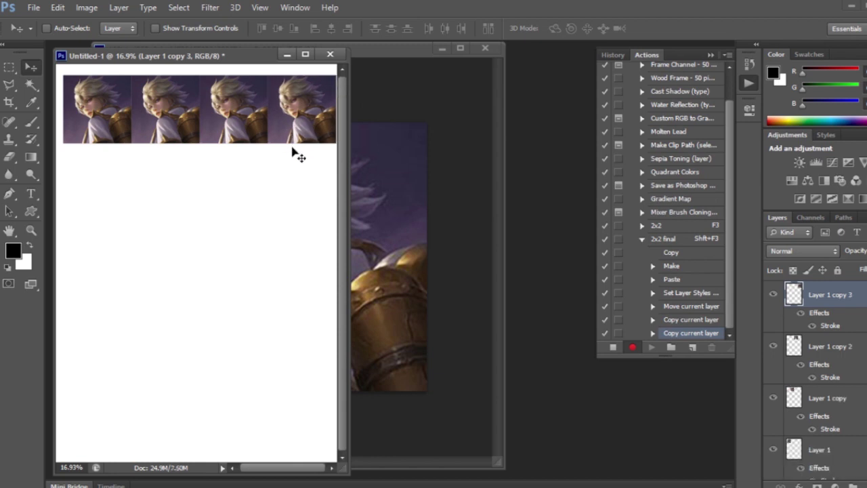
left_click_drag(300, 168, 75, 124)
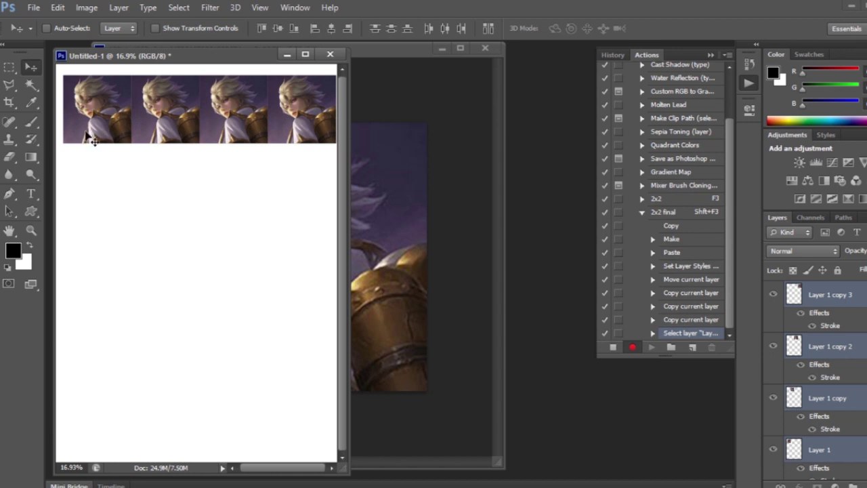
key("ctrl+e")
left_click_drag(162, 109, 157, 368)
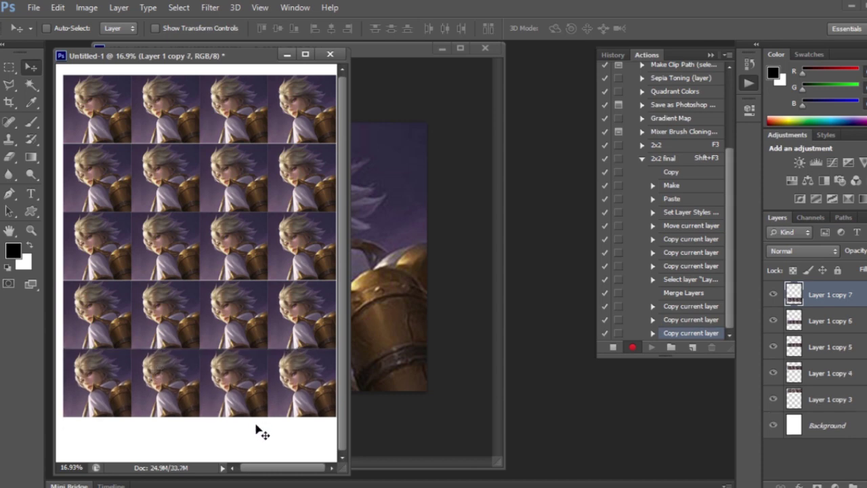
left_click_drag(284, 433, 160, 64)
key("ctrl+e")
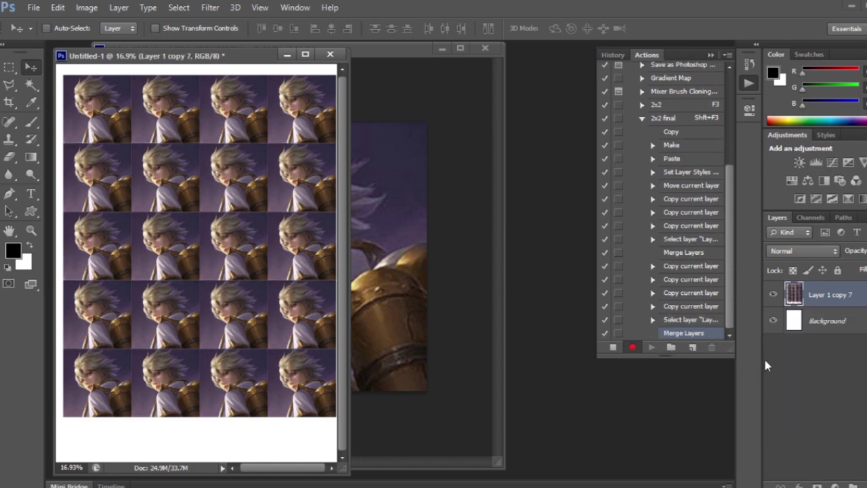
Add Background to the selection and centre the tile grid horizontally and vertically on the A4 page.
left_click(822, 317, "shift")
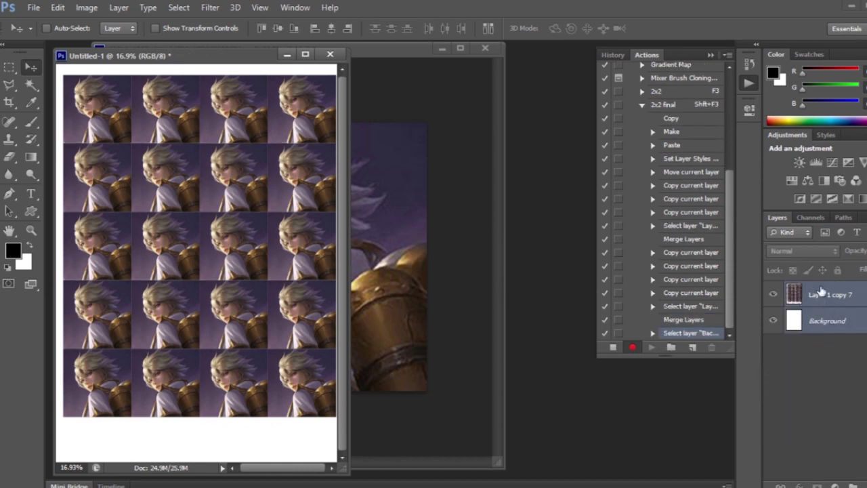
left_click(331, 29)
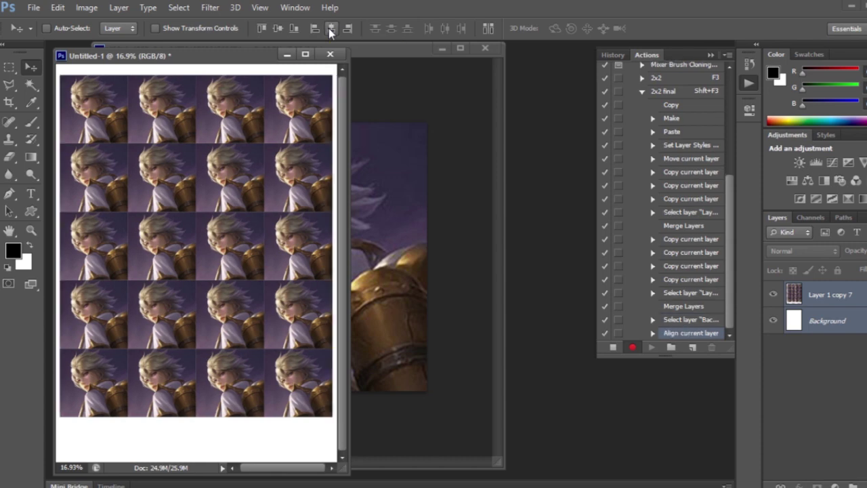
left_click(277, 28)
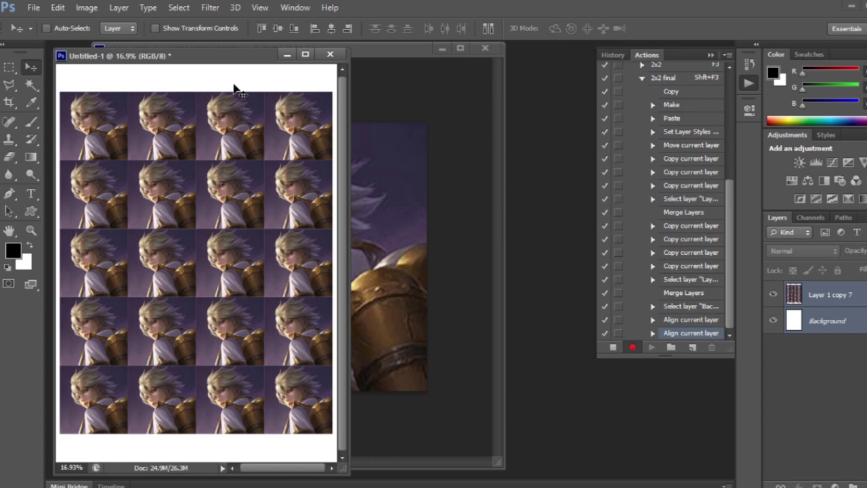
key("ctrl+minus")
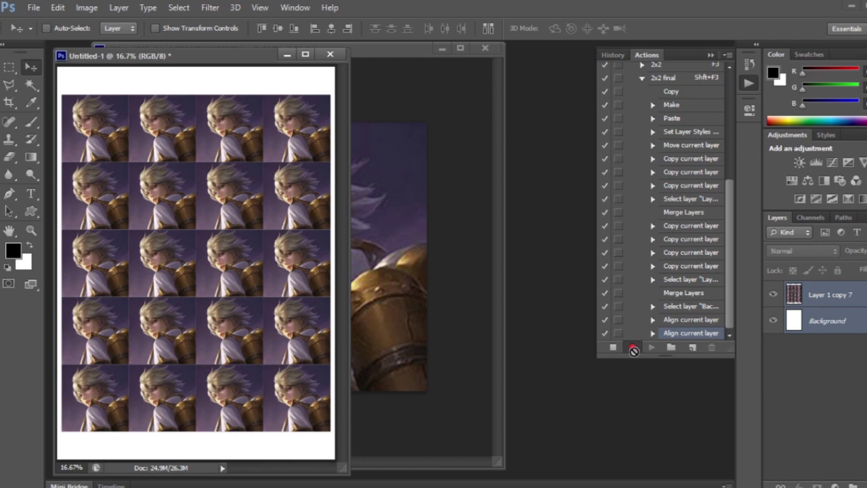
key("f")
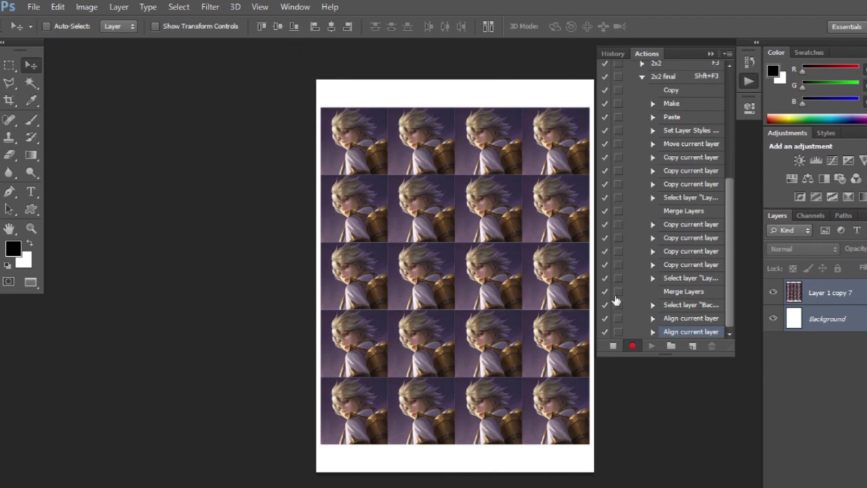
Stop recording the 2x2 final action, close Untitled-1 without saving, deselect, and select the action.
left_click(614, 348)
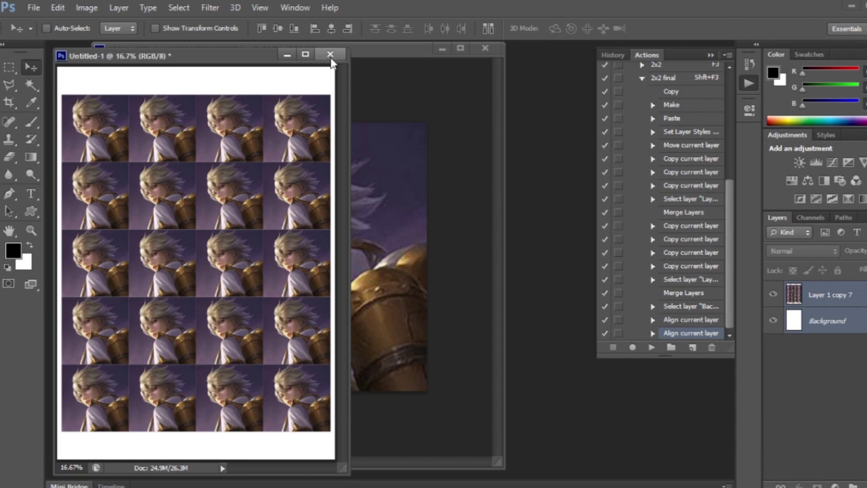
left_click(331, 57)
left_click(442, 197)
key("ctrl+d")
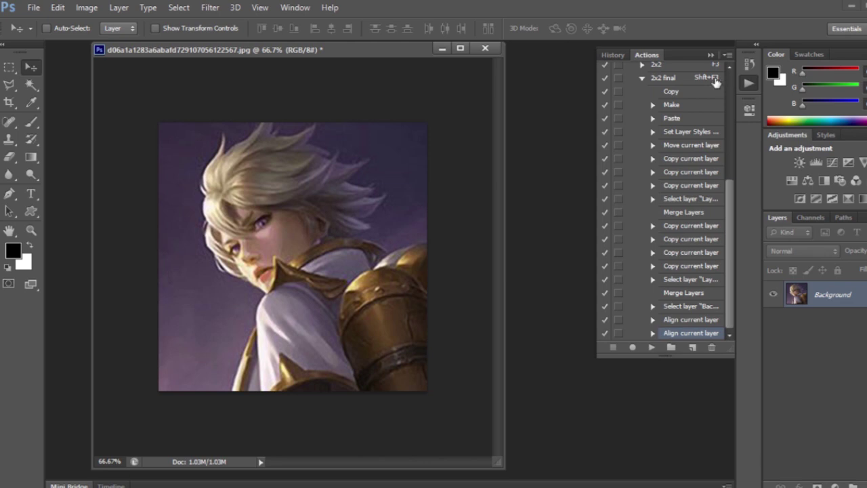
left_click(673, 65)
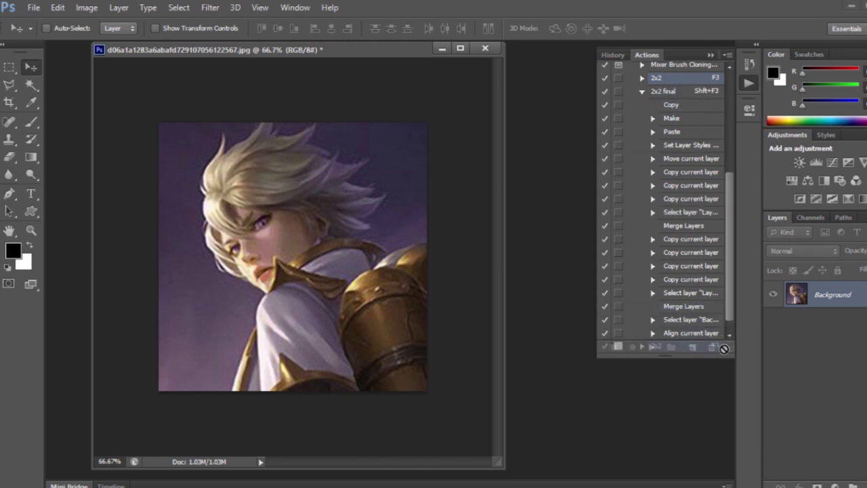
Replay the 2x2 final action on the hero image to produce a twenty-tile Untitled-1 page.
scroll(668, 70, "up", 1)
left_click_drag(668, 70, 667, 94)
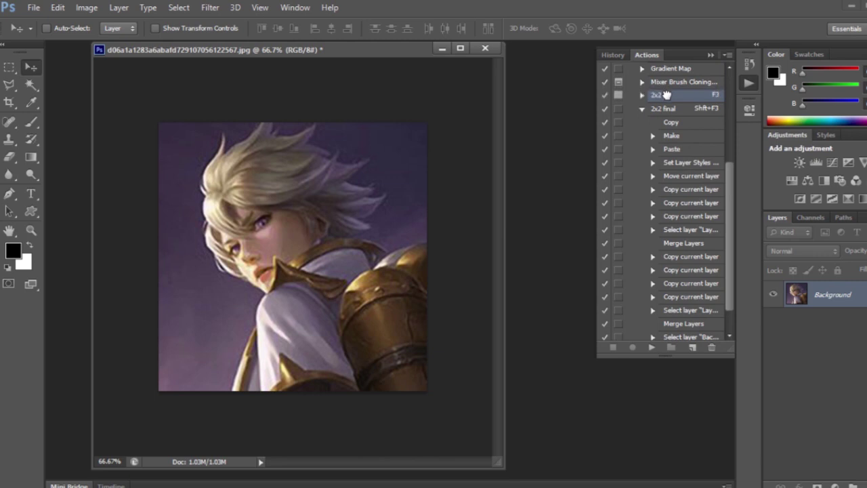
left_click_drag(667, 95, 669, 96)
key("F3")
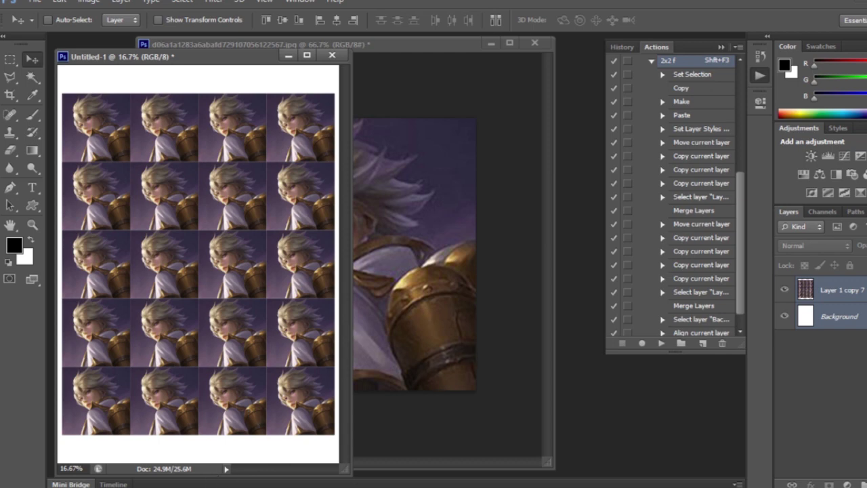
mouse_move(211, 487)
left_click(122, 444)
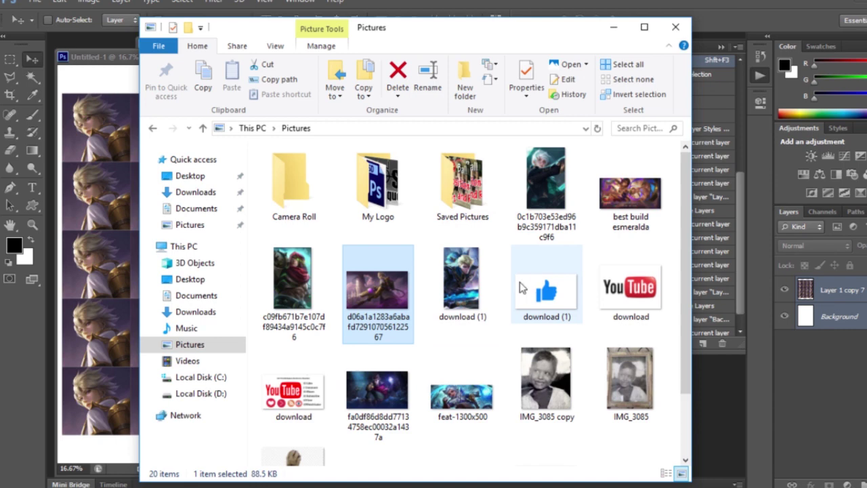
Open download (1).jpg in Photoshop and crop it to a 2 in square around the face.
left_click(462, 281)
left_click(788, 375)
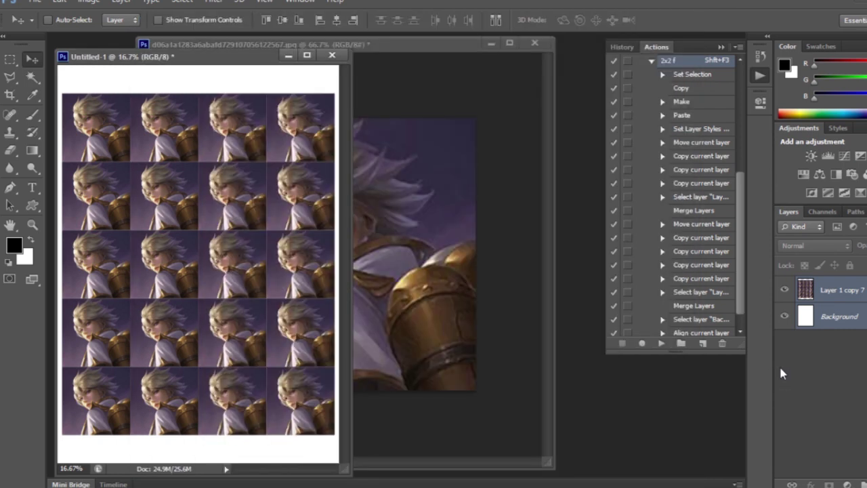
key("c")
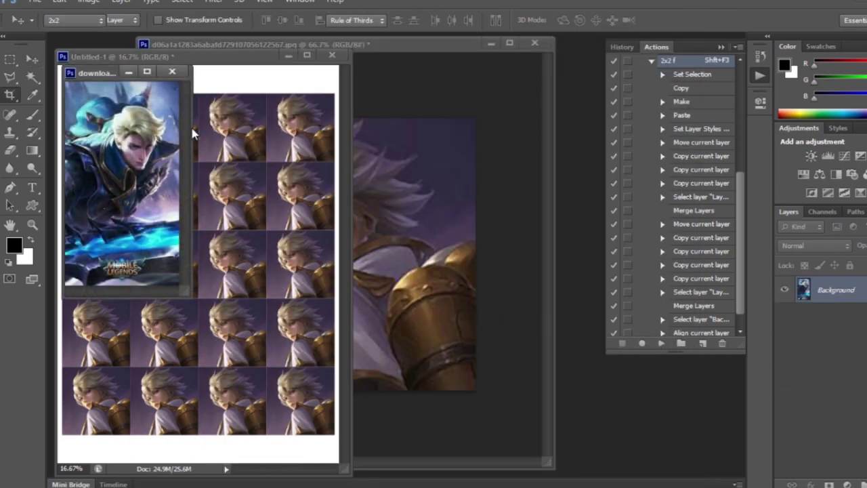
mouse_move(148, 136)
left_mouse_down()
mouse_move(140, 129)
mouse_move(150, 144)
left_mouse_up()
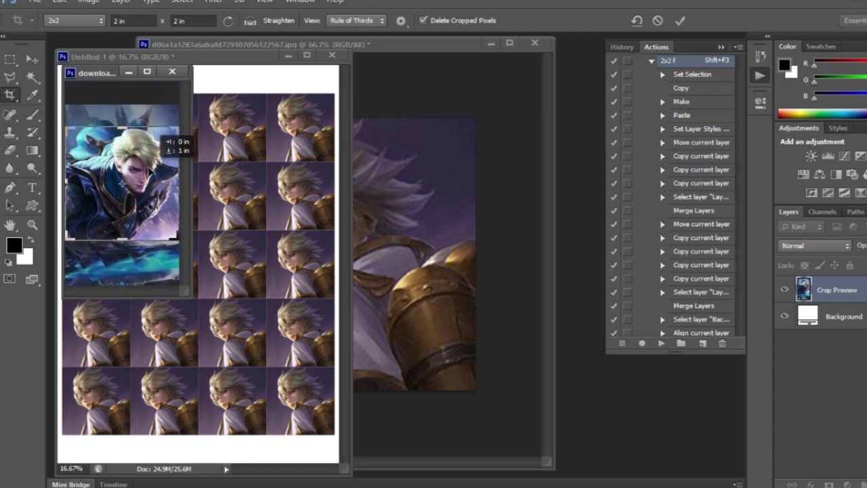
scroll(150, 171, "up", 3)
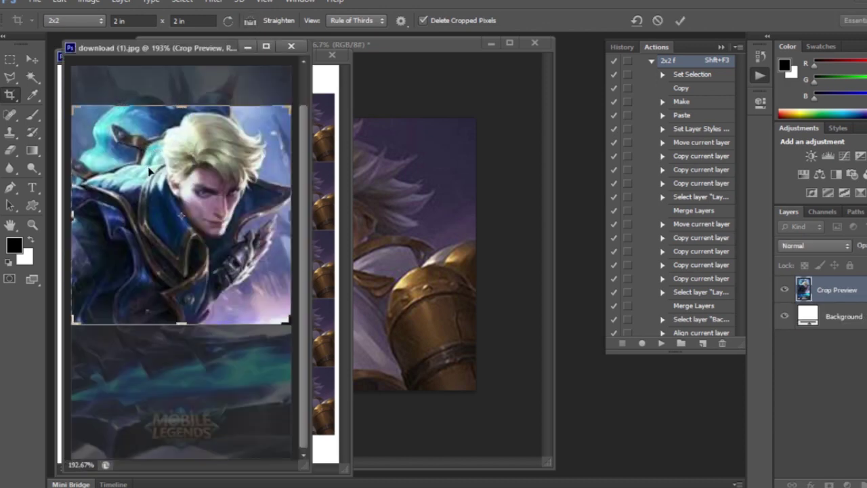
left_click_drag(160, 166, 185, 146)
key("Return")
Run the 2x2 final action on the cropped image to create the Untitled-2 tile page.
key("ctrl+0")
key("shift+F3")
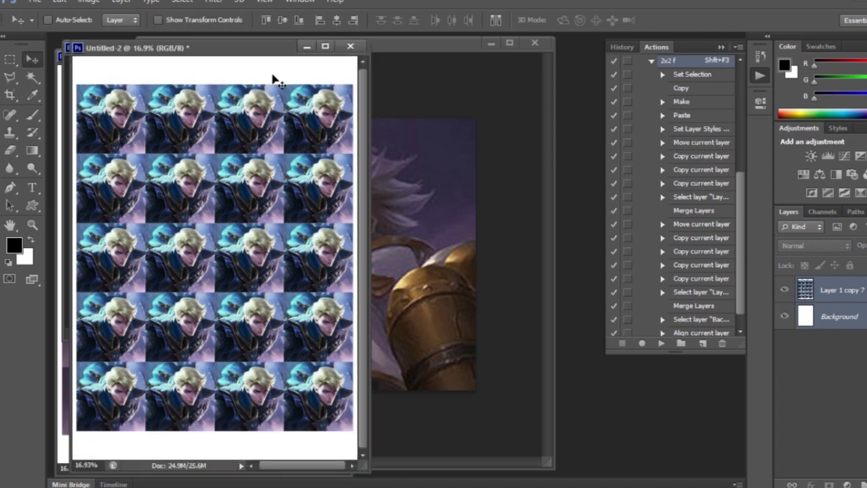
left_click_drag(258, 53, 438, 3)
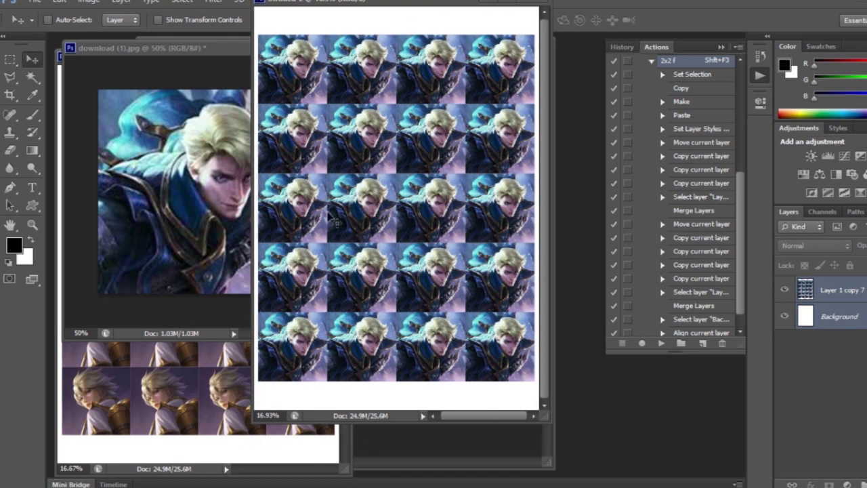
Open the purple-scarfed hero image with the glowing crystal from the Pictures folder.
mouse_move(227, 482)
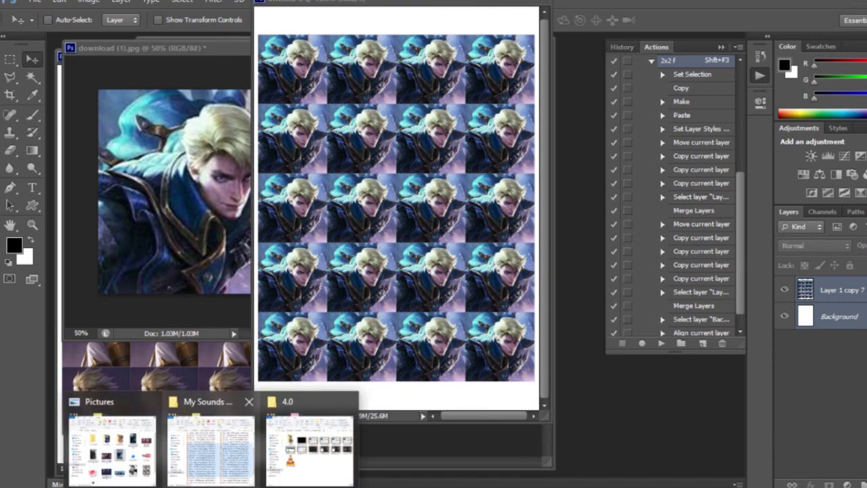
mouse_move(253, 447)
left_click(112, 444)
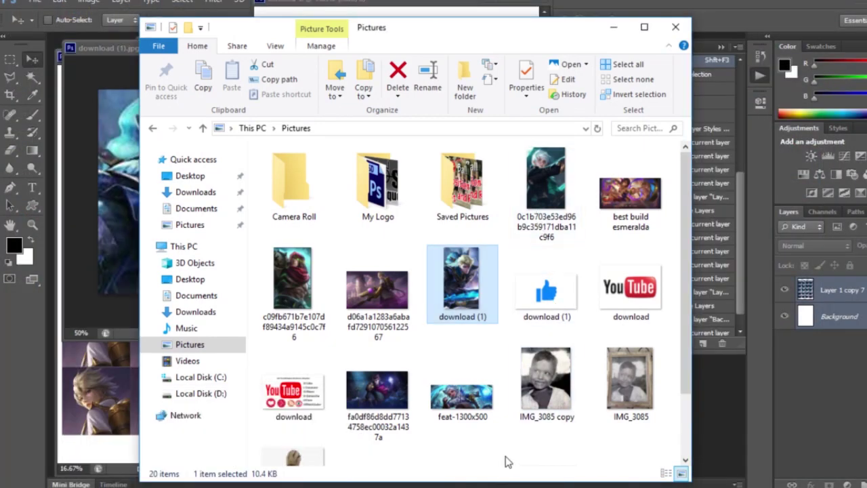
left_click(385, 390)
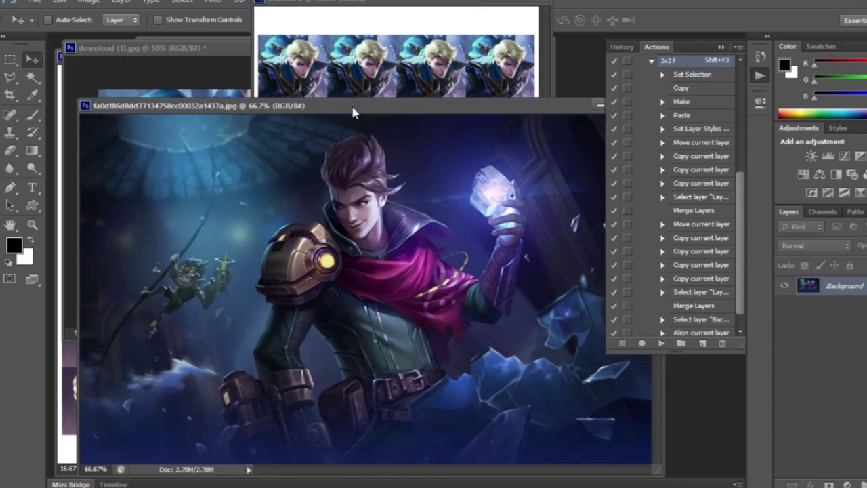
left_click_drag(352, 114, 269, 73)
Crop the image square around the hero and run 2x2 f to create Untitled-3.
key("c")
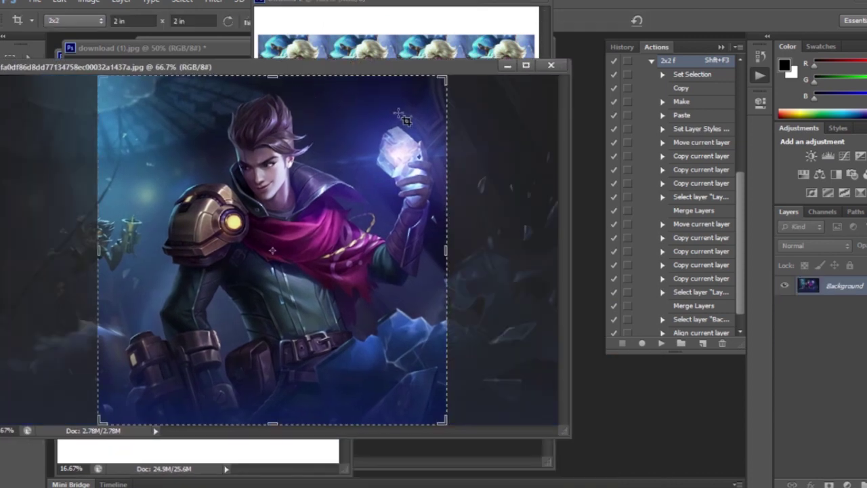
left_click_drag(442, 79, 405, 114)
left_click_drag(349, 165, 331, 170)
key("Return")
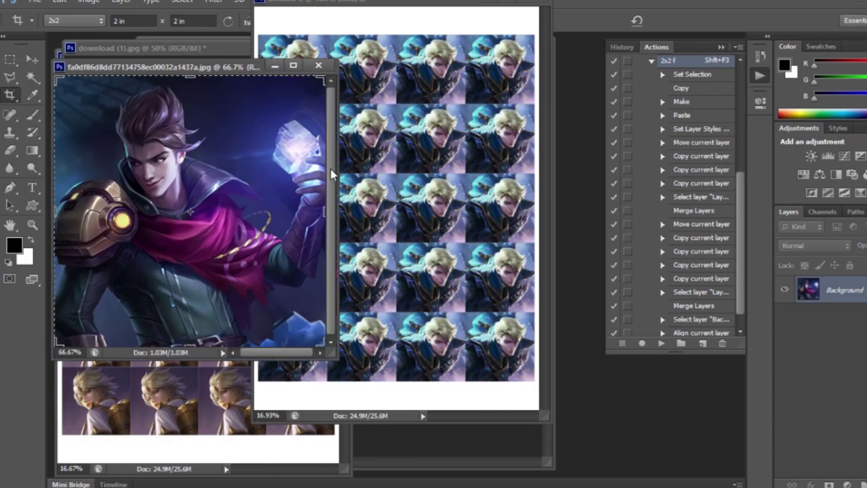
key("ctrl+0")
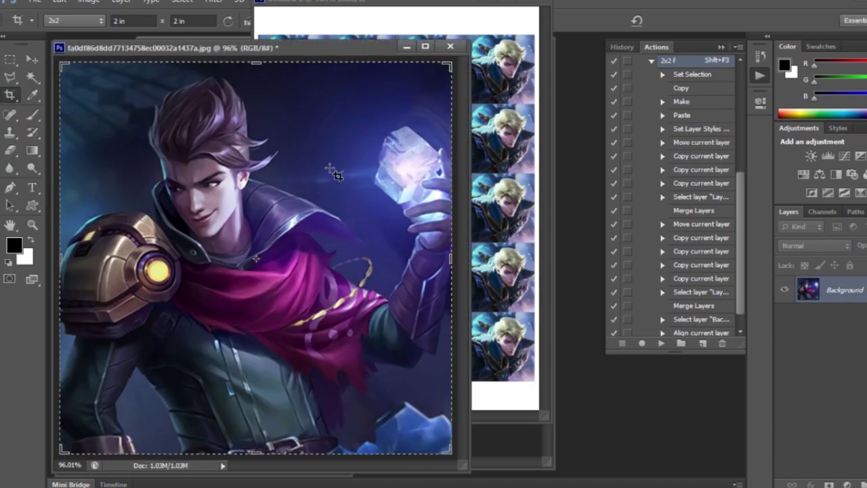
key("shift+F3")
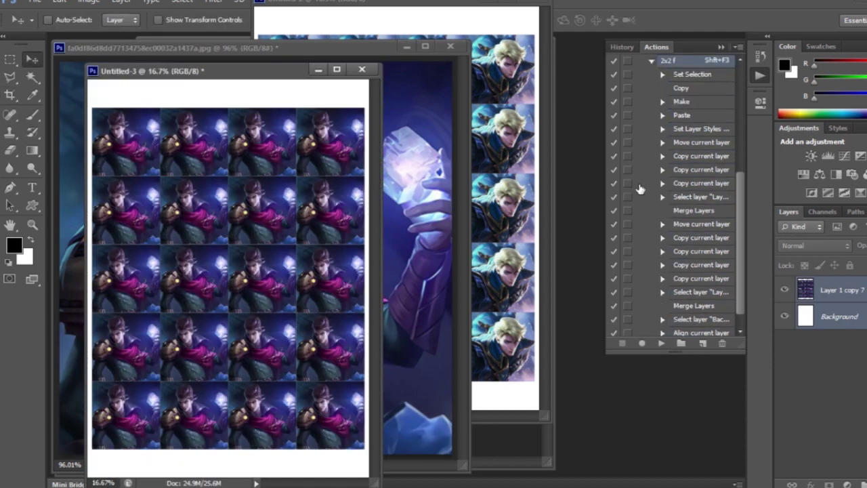
left_click_drag(741, 186, 747, 108)
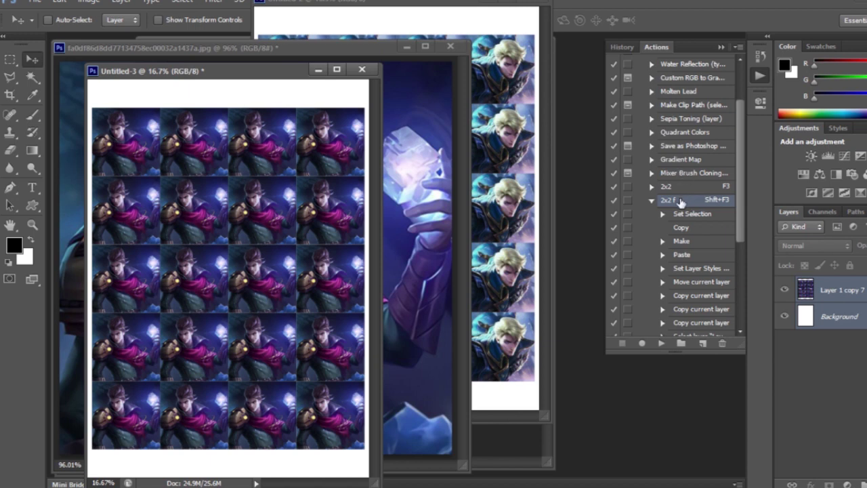
left_click(704, 190)
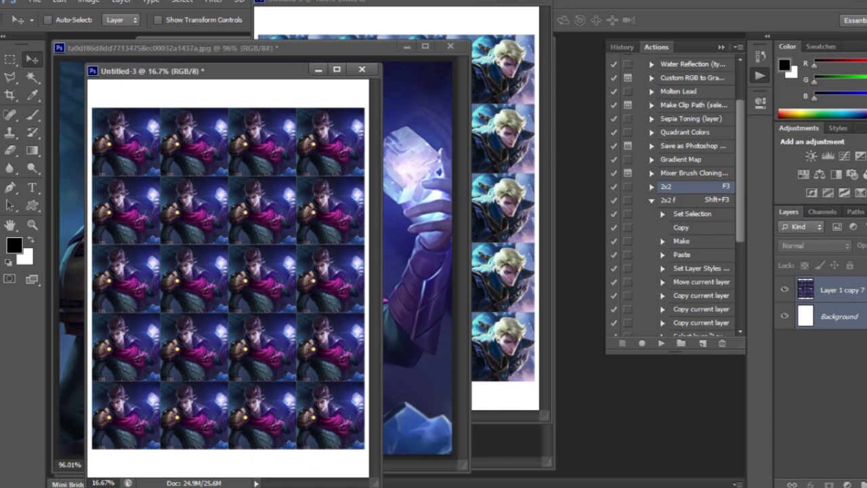
Select the Default Actions set and choose Save Actions from the Actions panel menu.
left_click(210, 487)
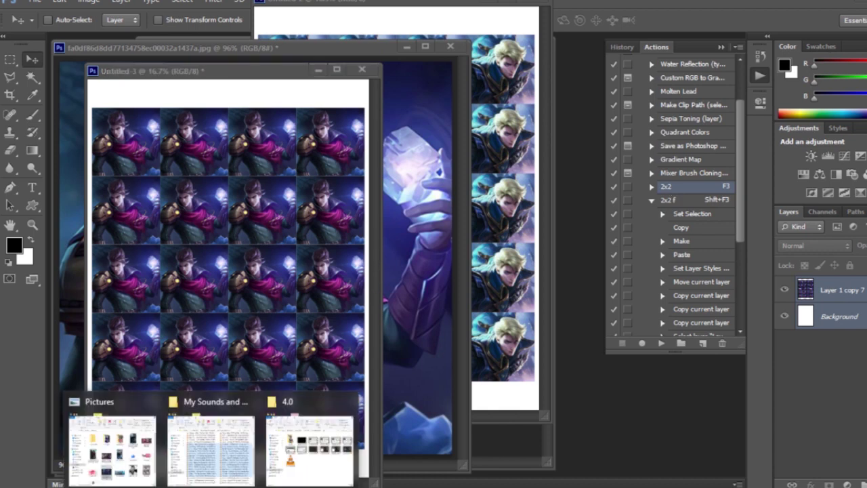
left_click(701, 201)
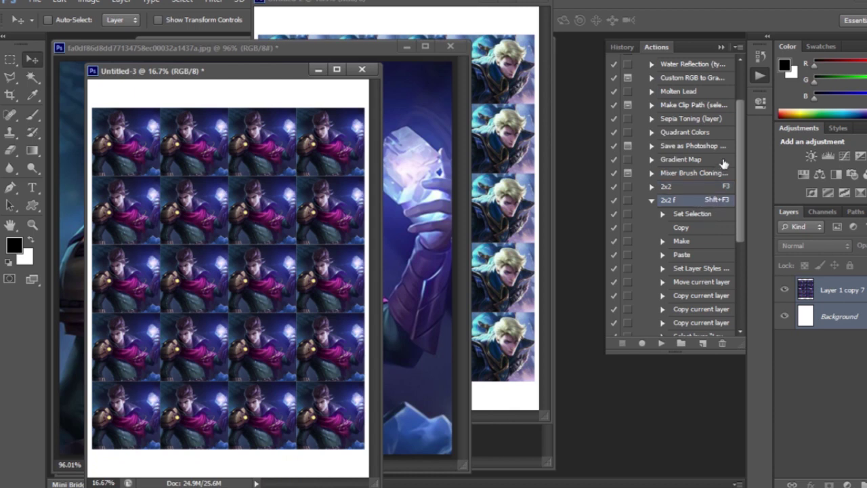
left_click_drag(740, 153, 740, 86)
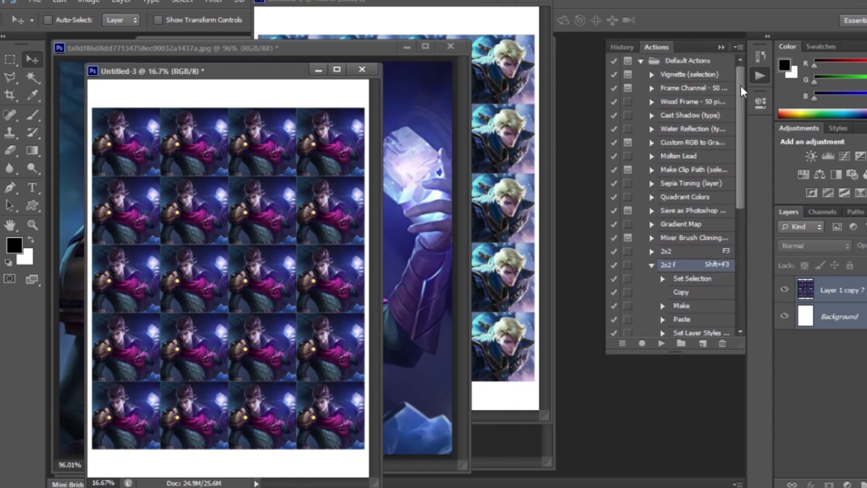
left_click(688, 61)
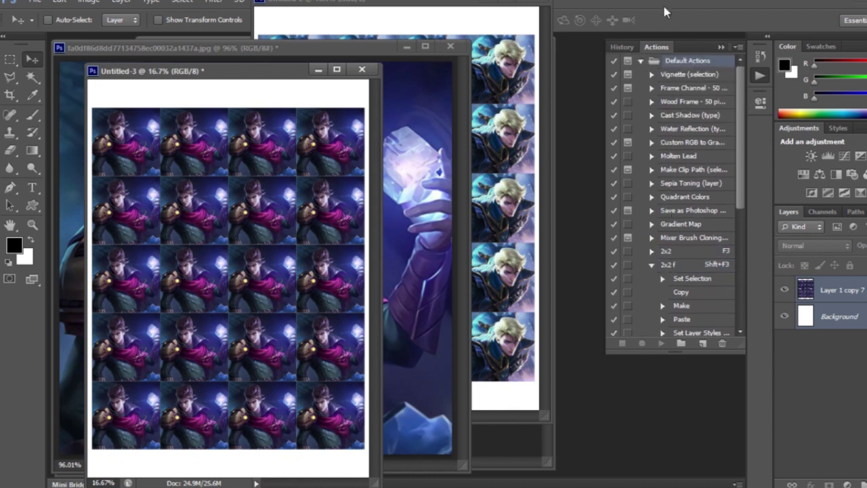
left_click(652, 265)
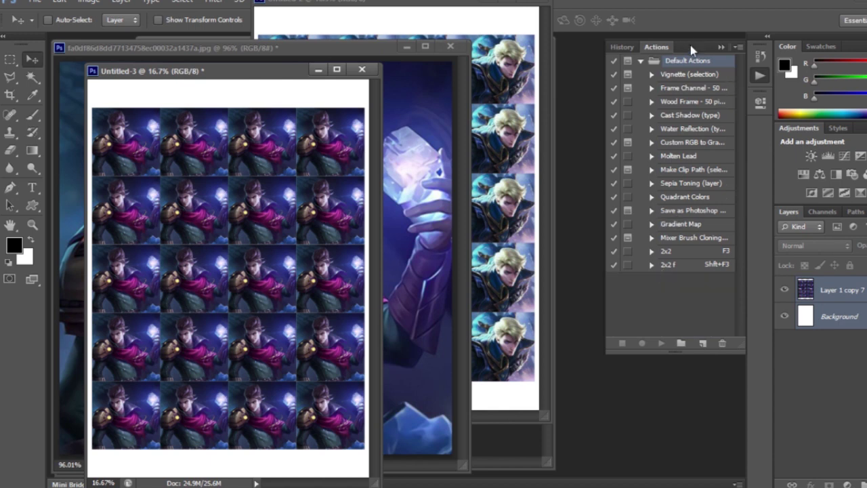
left_click(737, 48)
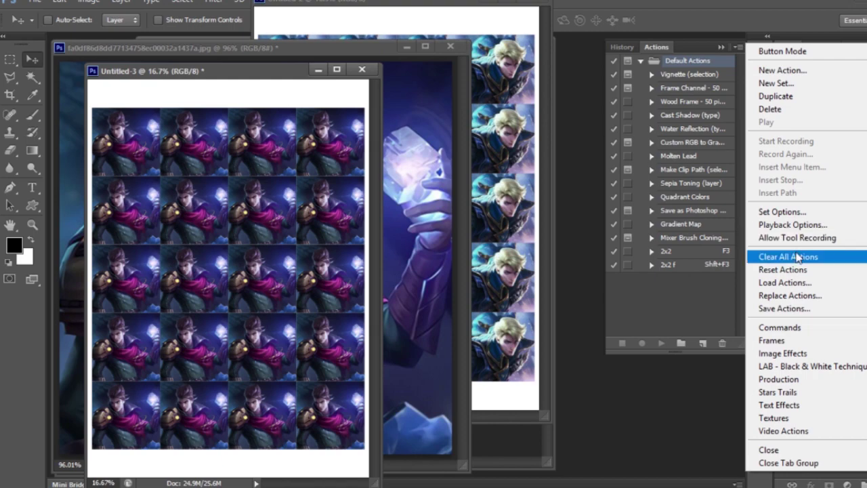
left_click(777, 309)
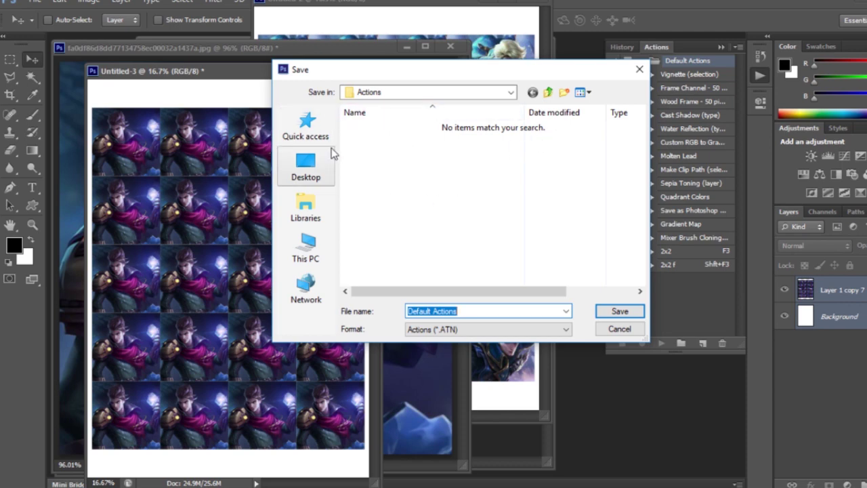
Save the set to the Desktop as '2x2 Default Actions'.
left_click(318, 170)
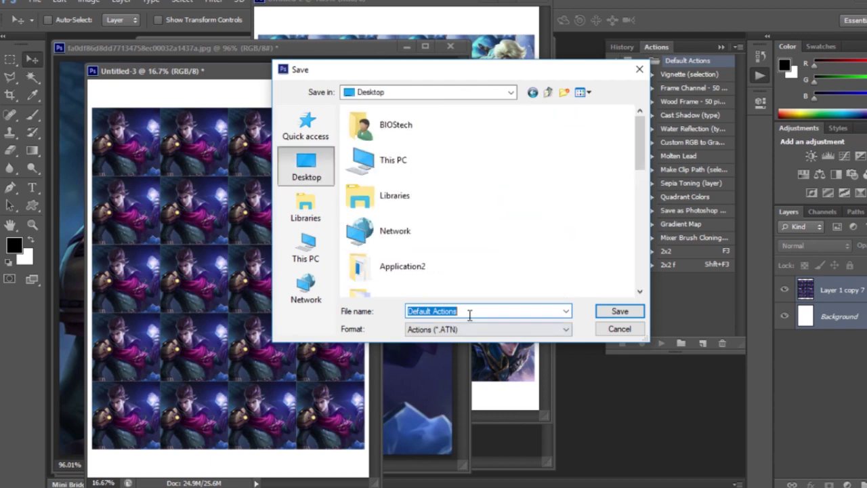
left_click(410, 311)
type("2x2")
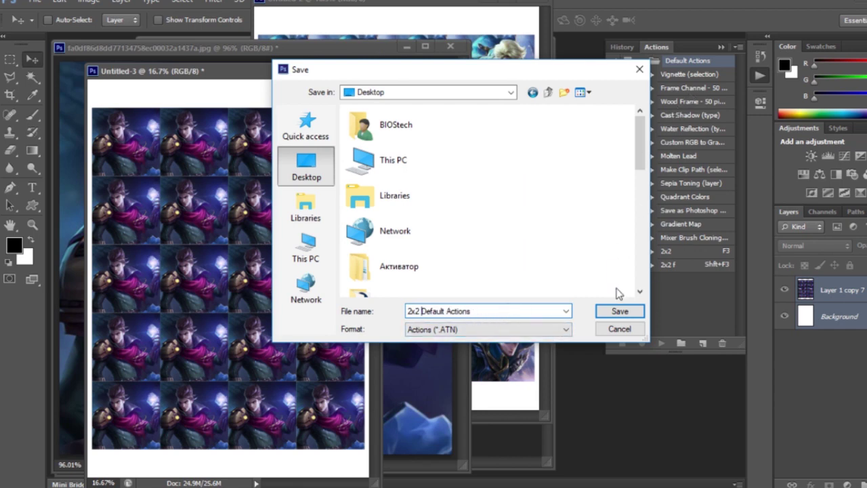
left_click(616, 311)
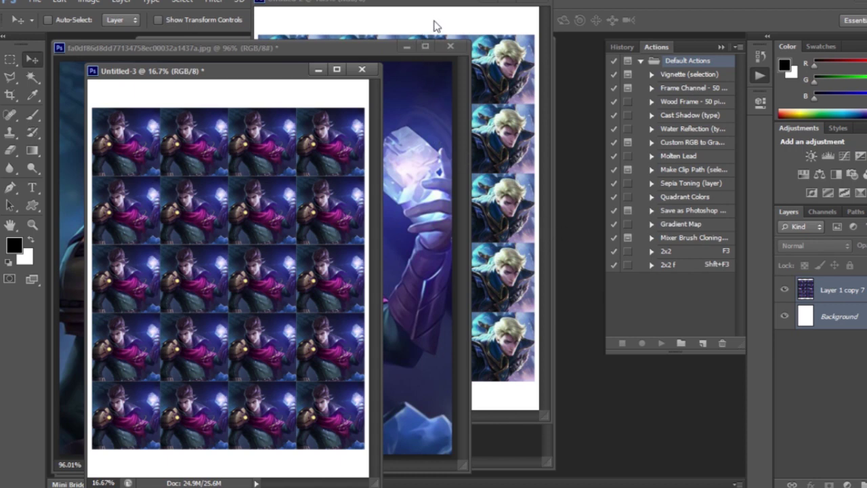
left_click_drag(422, 6, 518, 86)
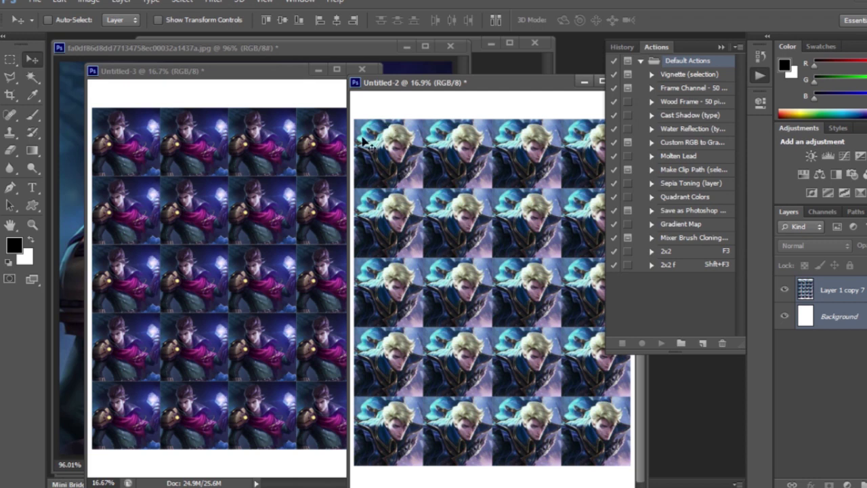
Bring the cropped purple-scarfed hero JPG back to the front and call up Levels.
left_click(415, 69)
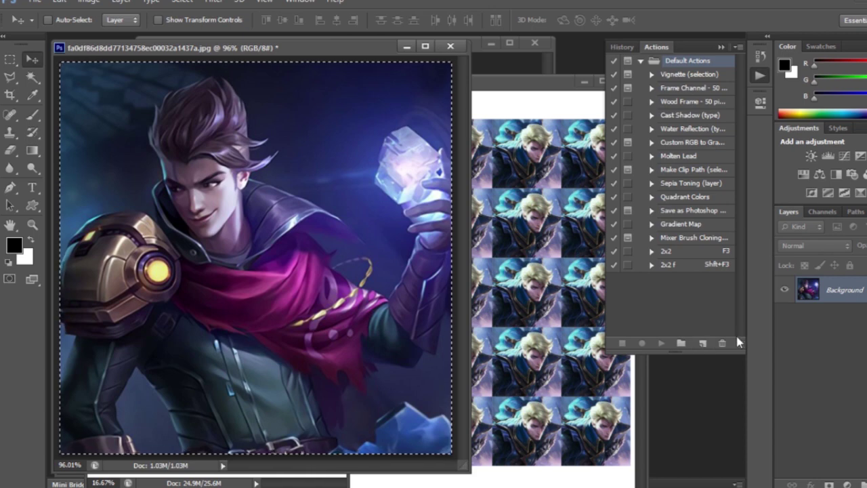
key("ctrl+l")
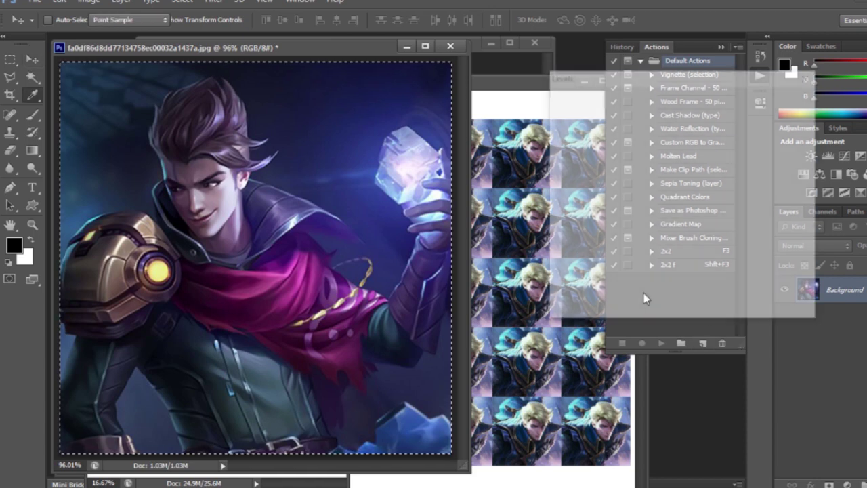
Apply Levels with input values 14, 1.26 and 191.
left_click_drag(650, 227, 639, 228)
left_click_drag(738, 228, 695, 228)
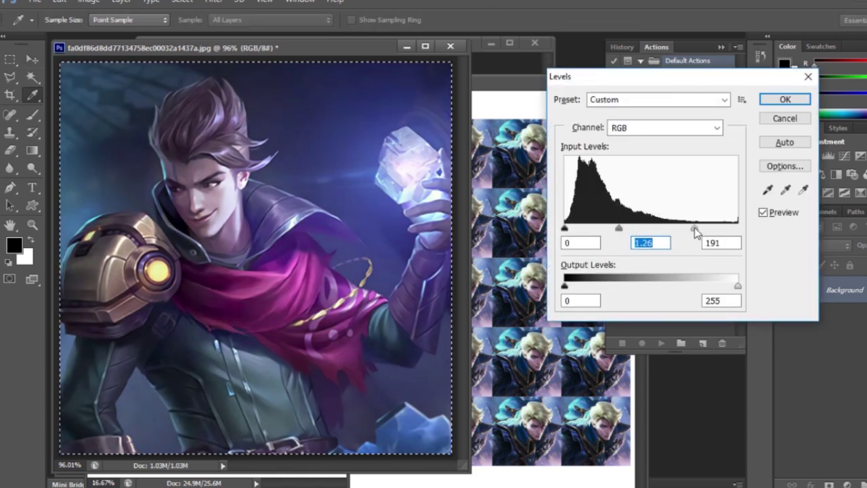
left_click_drag(573, 226, 583, 227)
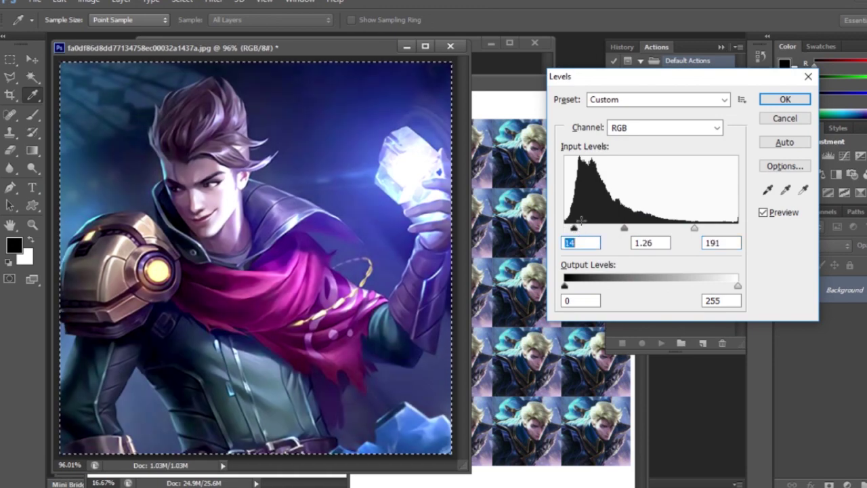
key("Return")
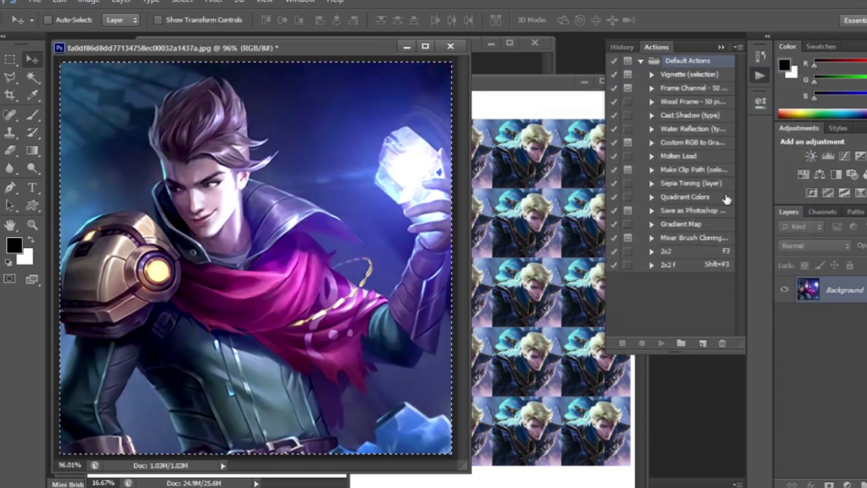
Apply Curves with a brightening point at 114→138 and black input 12.
key("ctrl+m")
left_click(649, 181)
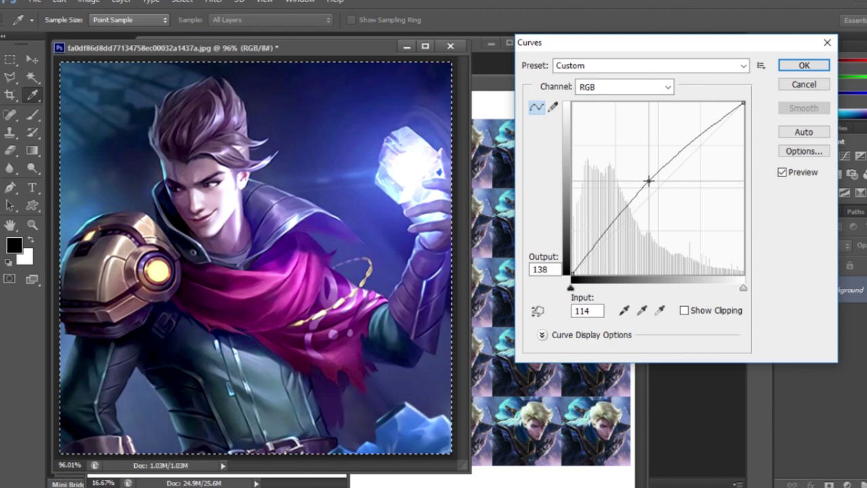
left_click_drag(572, 288, 579, 288)
left_click(803, 66)
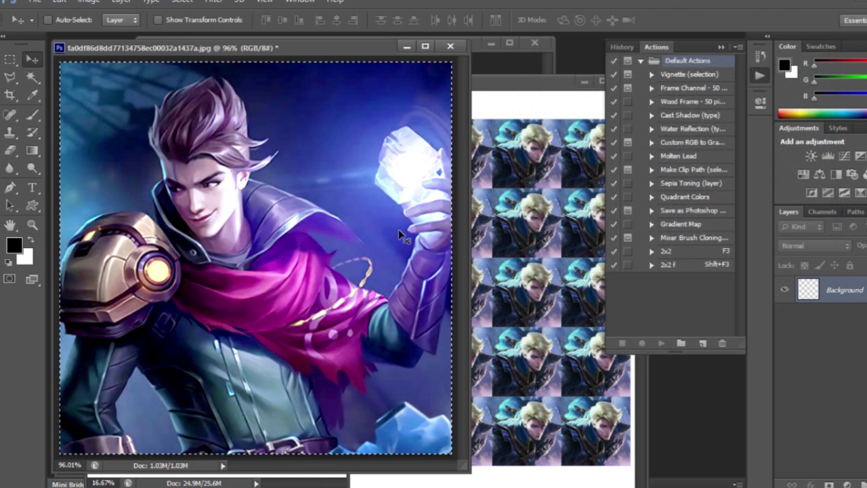